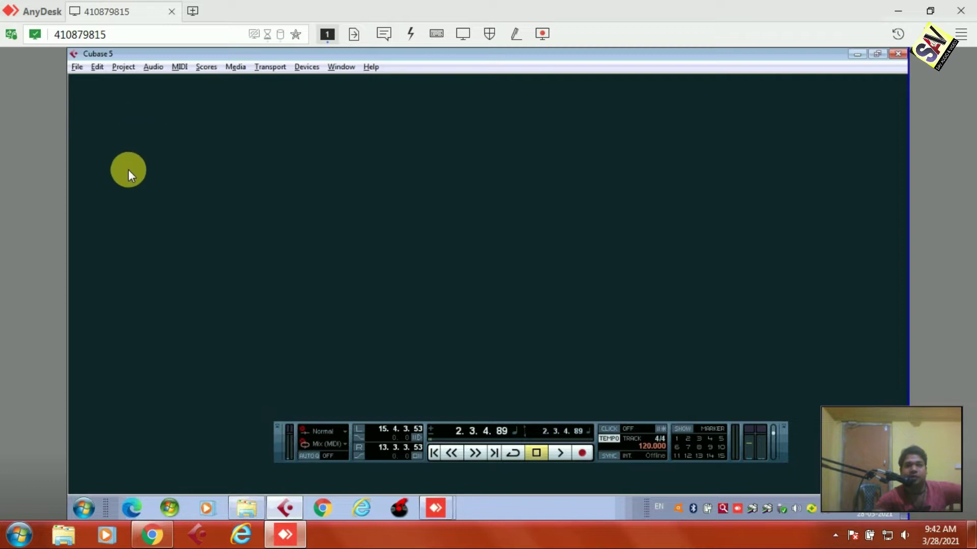
# Create a new project from the Empty template in the preselected project folder and maximize the project window.
pyautogui.click(78, 68)
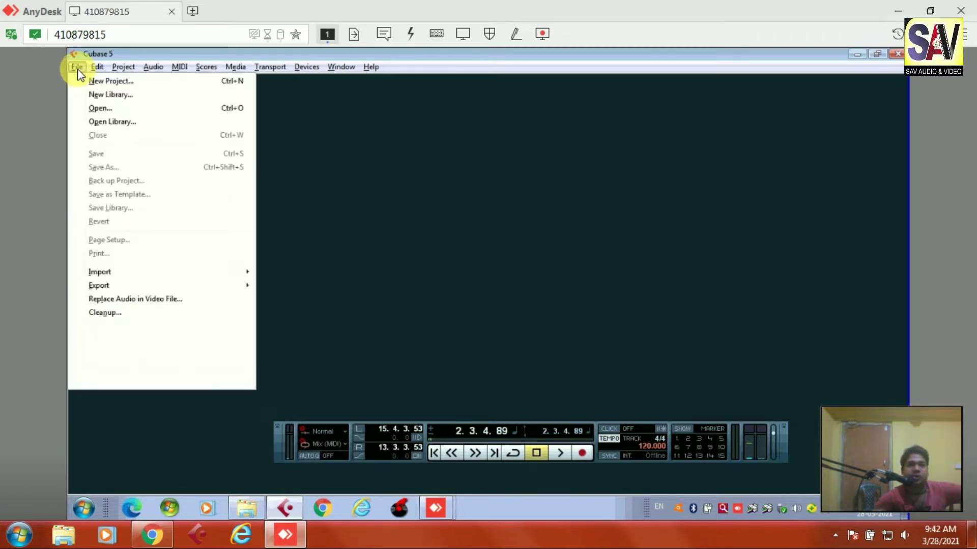
pyautogui.click(108, 81)
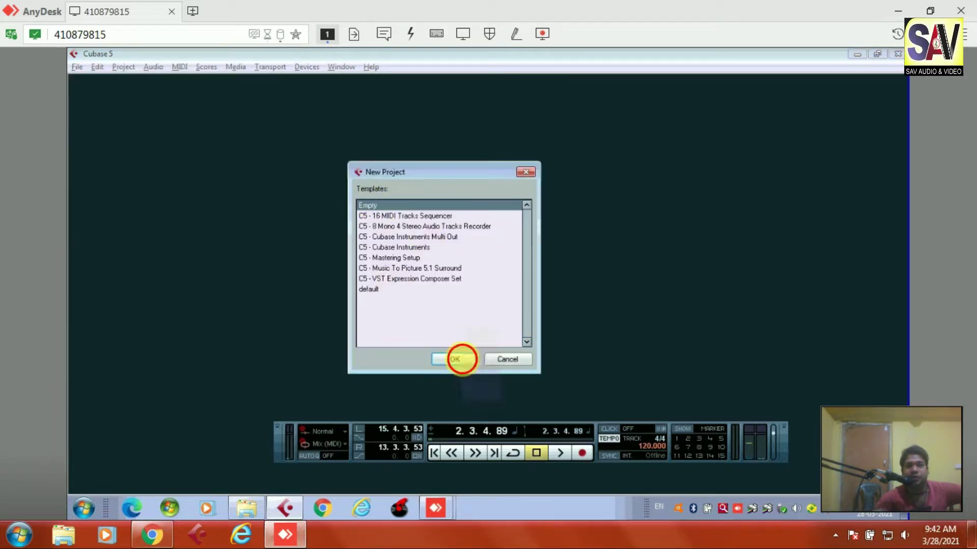
pyautogui.click(457, 359)
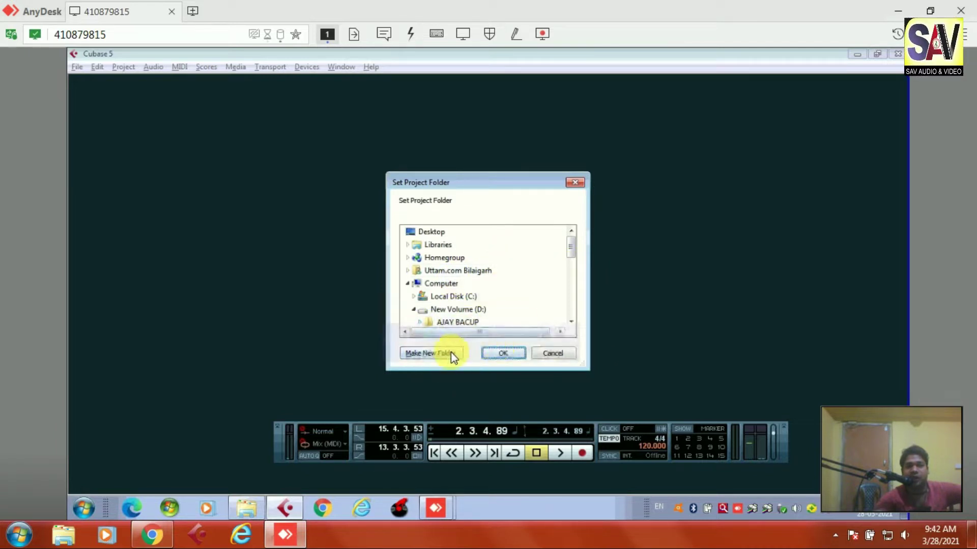
pyautogui.click(510, 354)
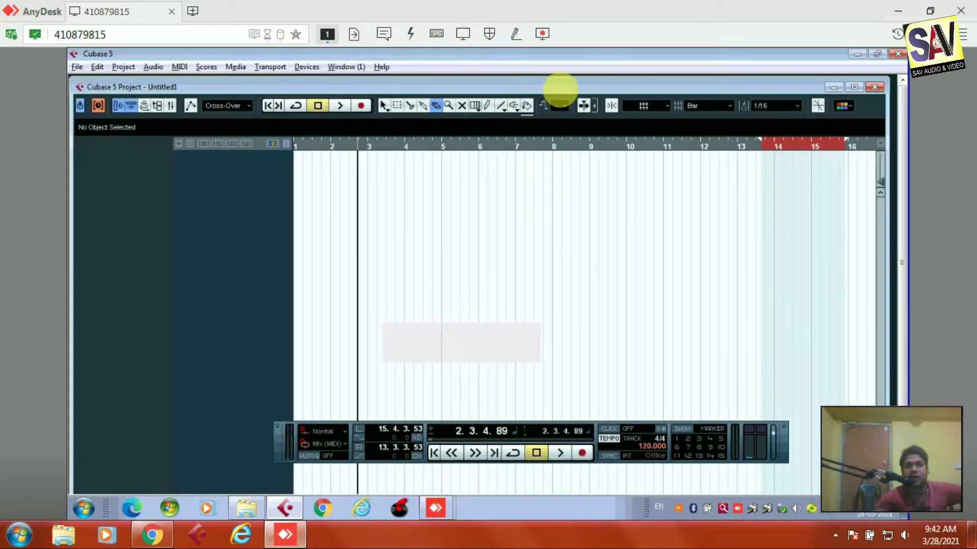
pyautogui.doubleClick(560, 89)
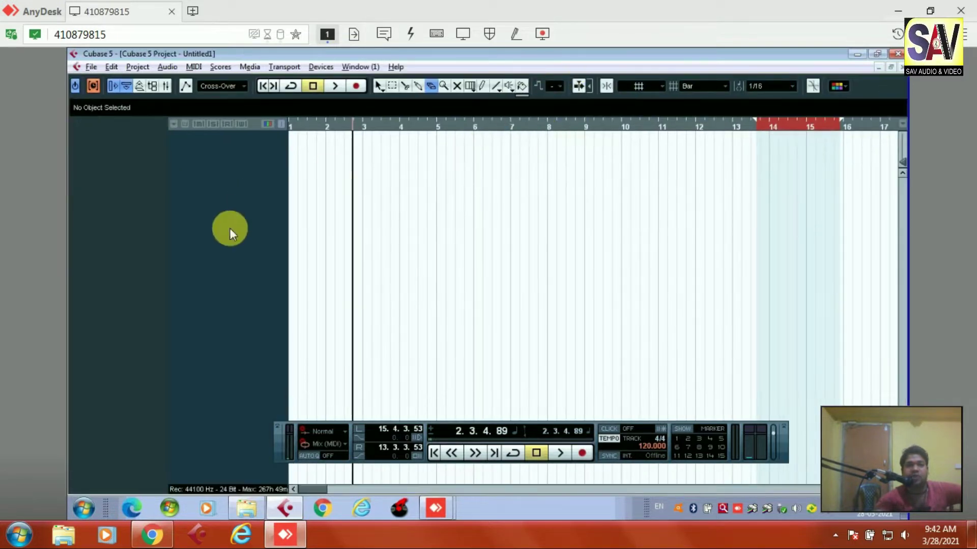
# Add six stereo audio tracks to the empty project.
pyautogui.rightClick(237, 182)
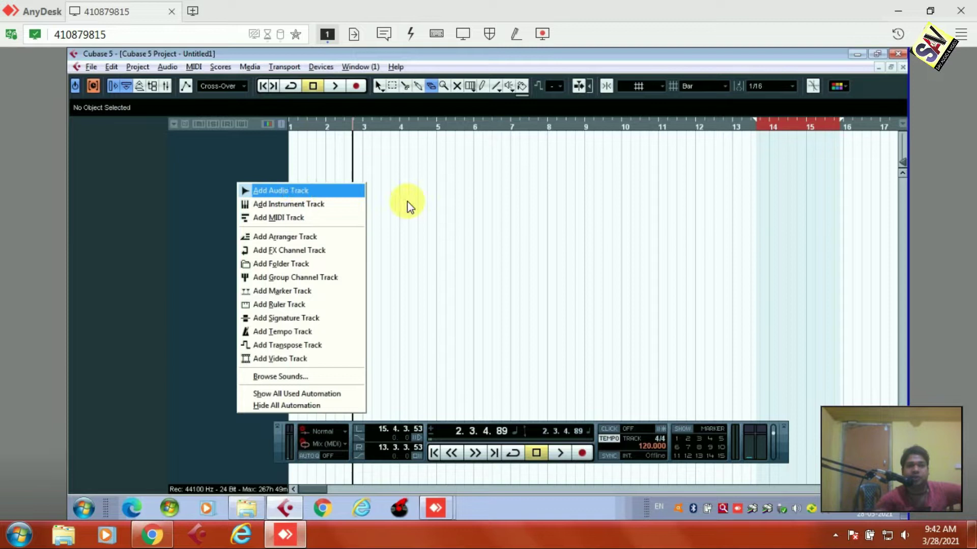
pyautogui.press('Return')
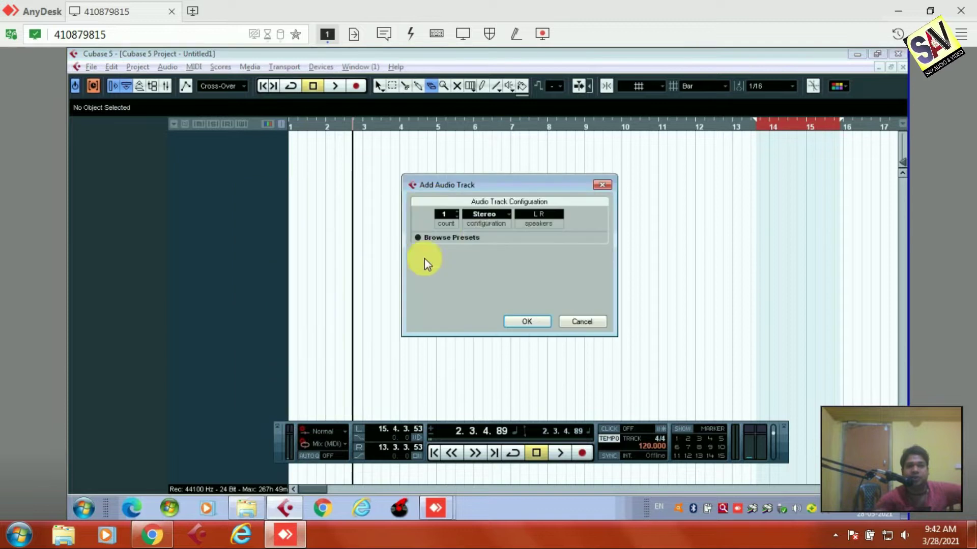
pyautogui.click(458, 211)
pyautogui.click(458, 211)
pyautogui.click(458, 211)
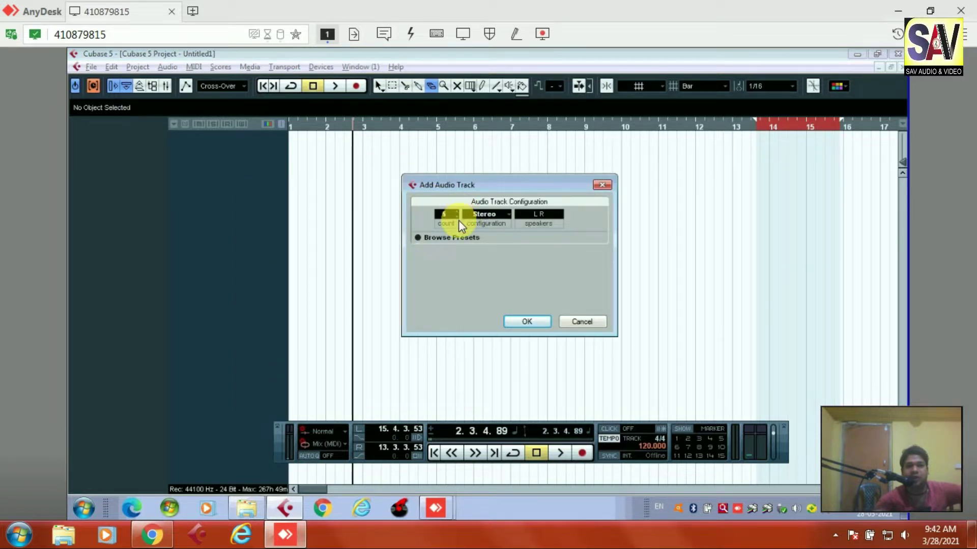
pyautogui.click(526, 322)
# Record-enable all six audio tracks.
pyautogui.click(225, 148)
pyautogui.click(224, 174)
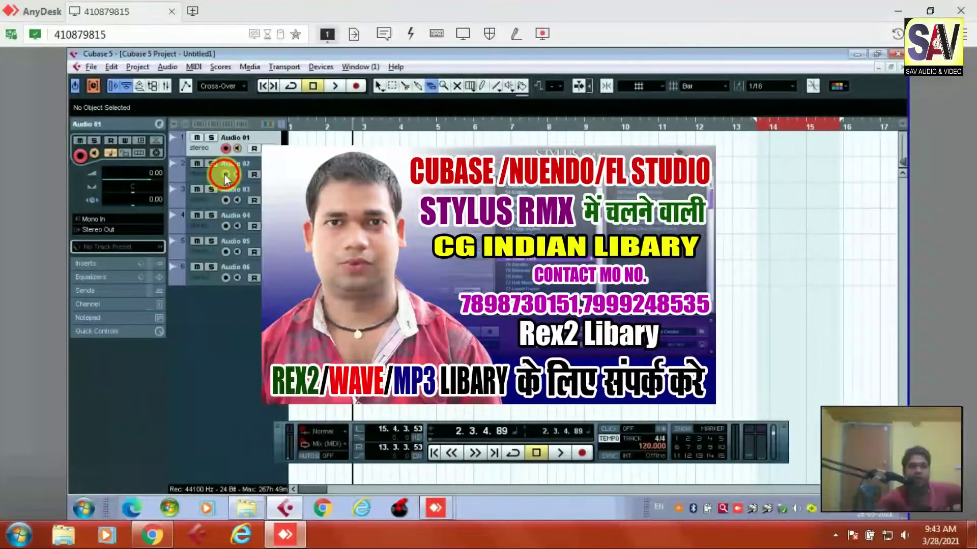
pyautogui.click(225, 200)
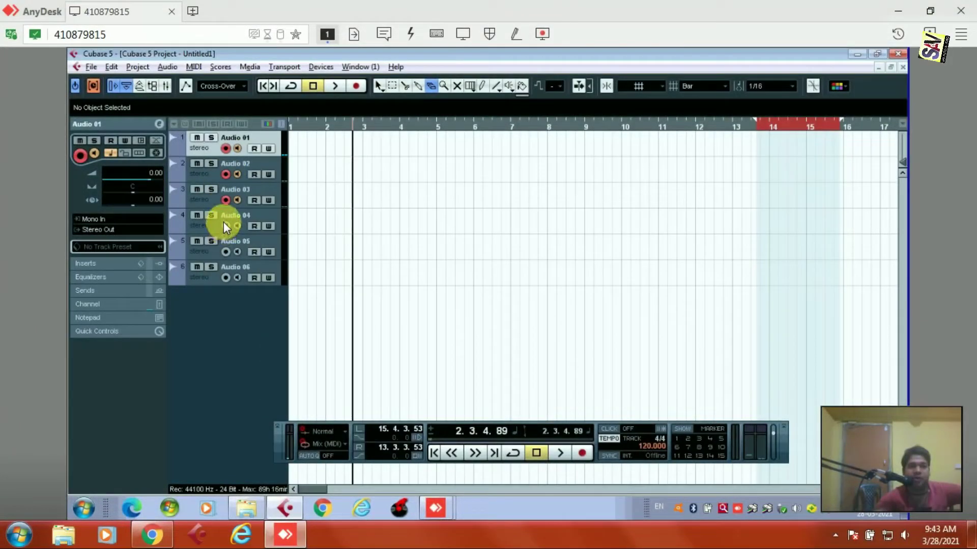
pyautogui.click(226, 251)
pyautogui.click(225, 277)
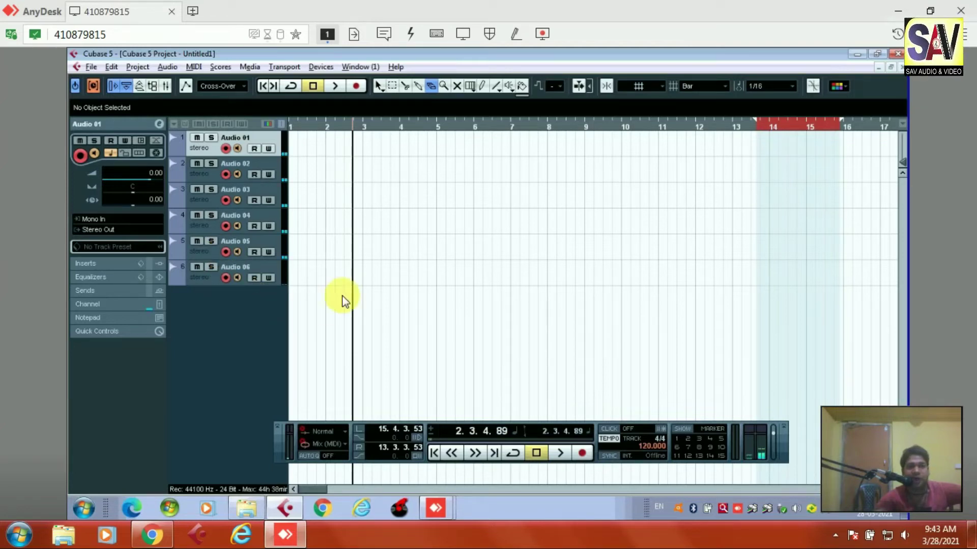
# Record a first take on all six tracks from 2.3.4.89 to about bar 14.
pyautogui.click(358, 88)
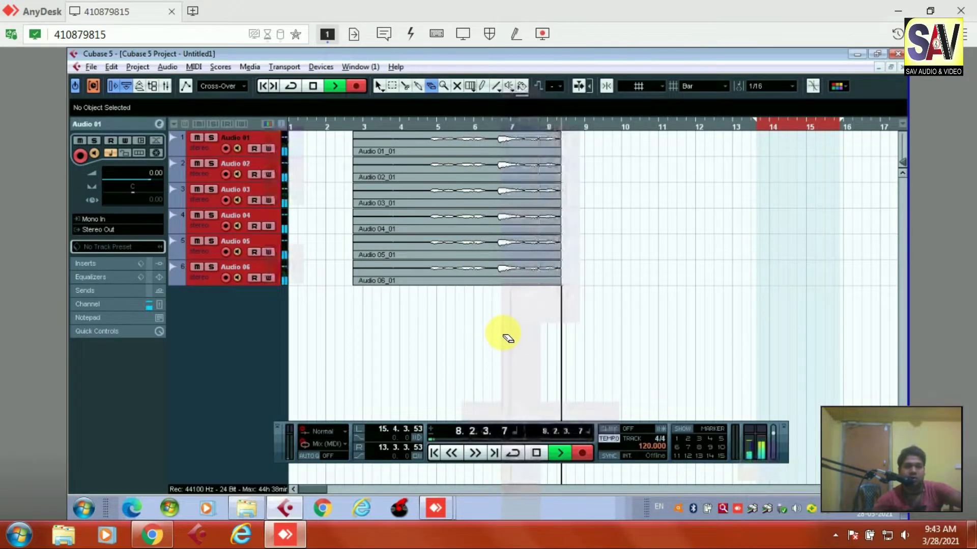
pyautogui.press('g')
pyautogui.press('g')
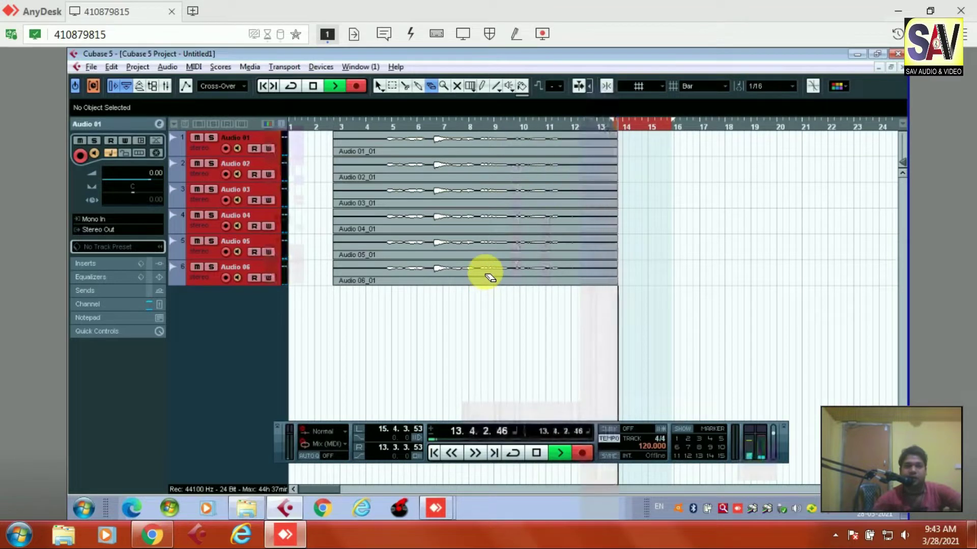
pyautogui.press('space')
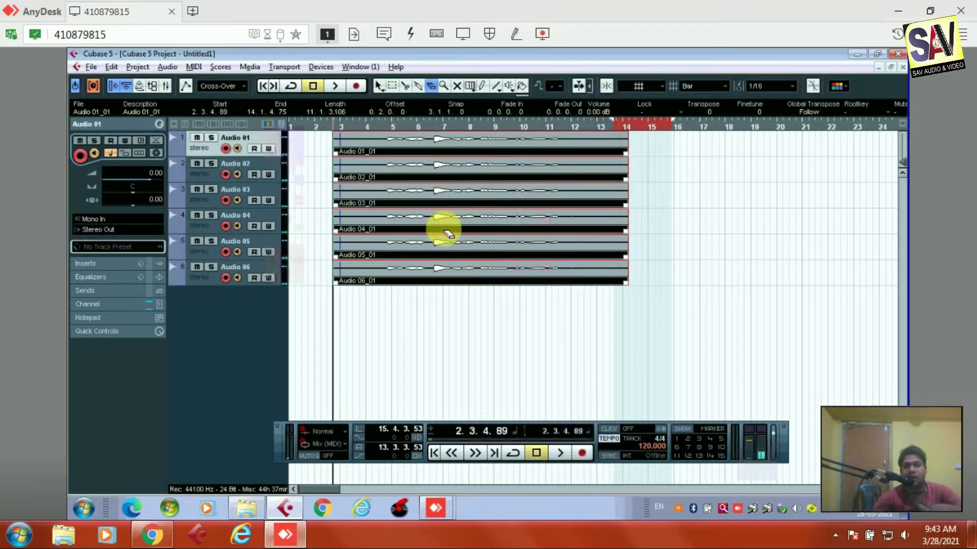
# Play back the take briefly and set the locators around it, left at 2.2.2.61 and right at 14.2.2.19.
pyautogui.press('space')
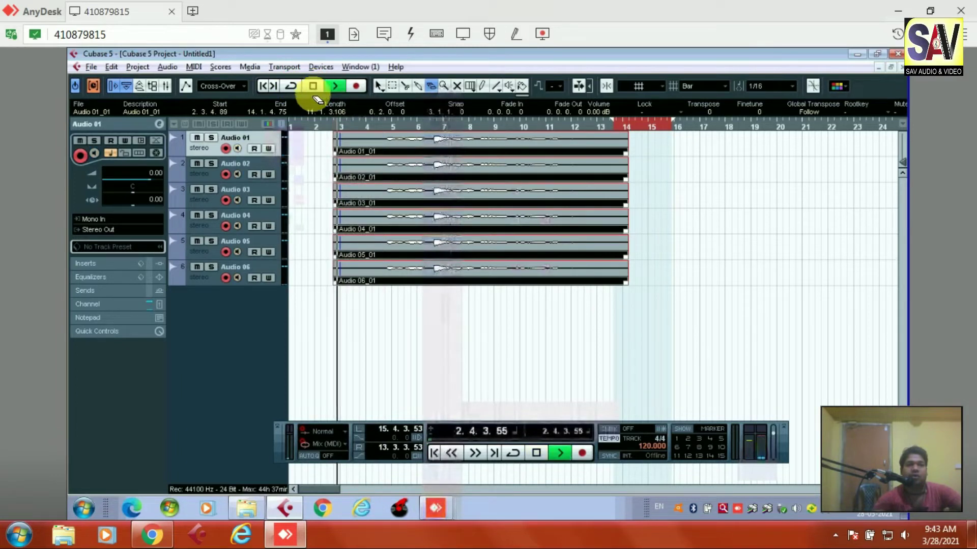
pyautogui.press('space')
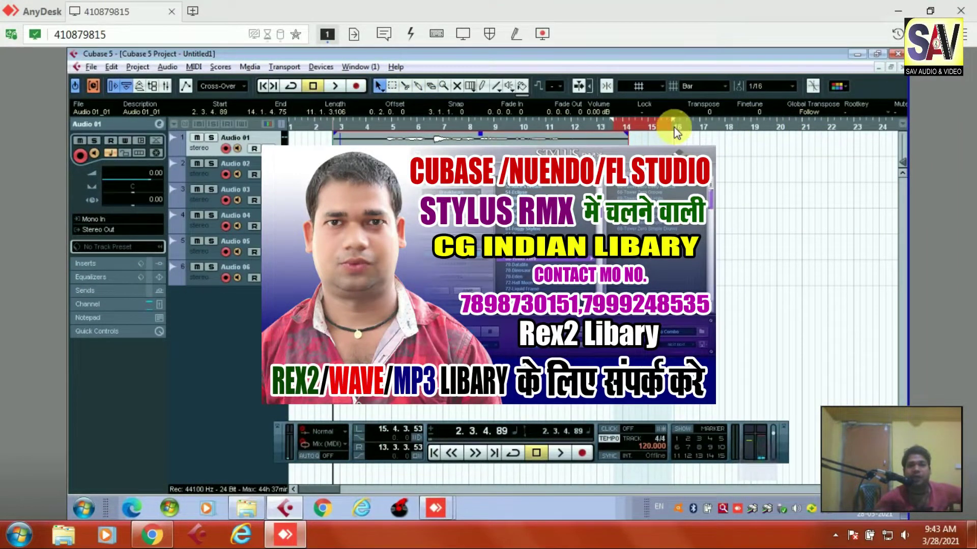
pyautogui.moveTo(673, 126); pyautogui.dragTo(330, 131)
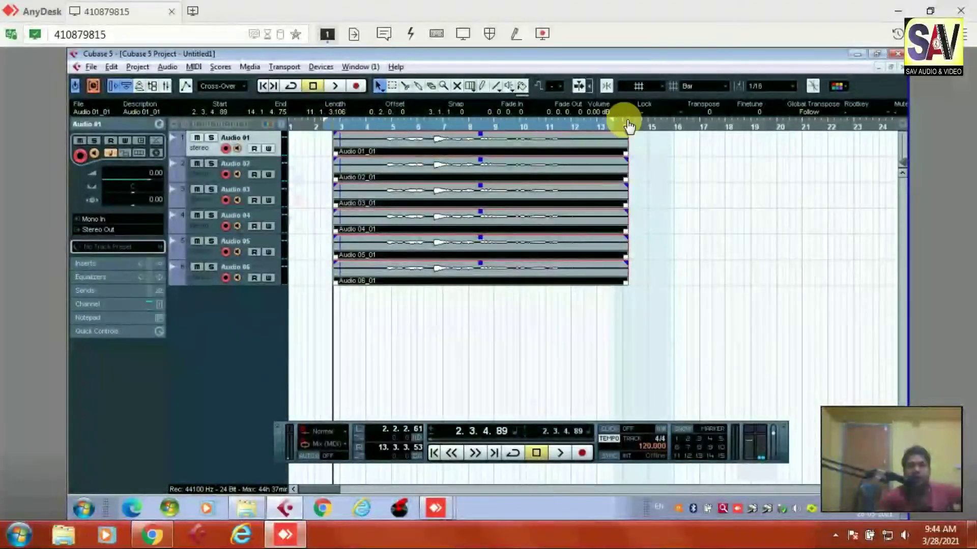
pyautogui.moveTo(616, 127); pyautogui.dragTo(632, 125)
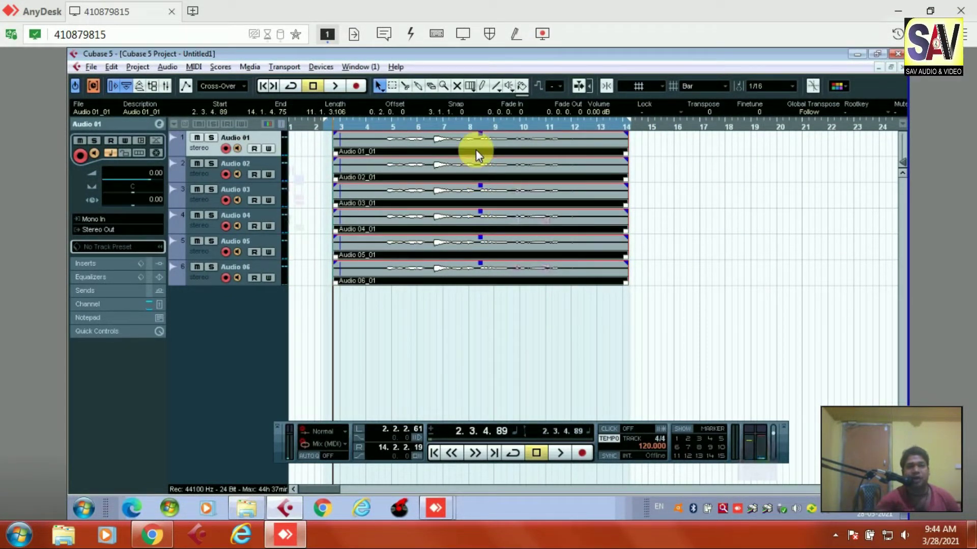
# Record a second take on all six tracks from 14.3.1.73 to about bar 17 and select its events.
pyautogui.click(637, 127)
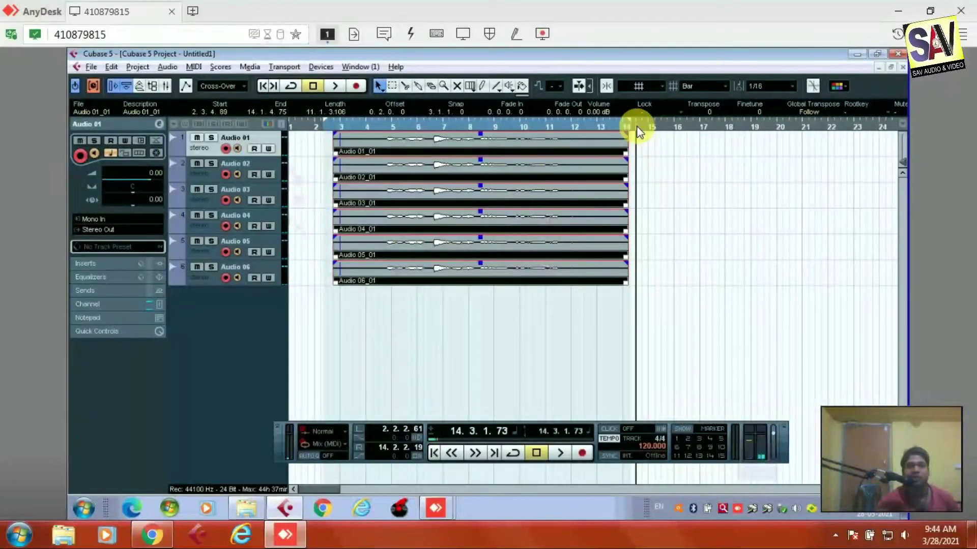
pyautogui.click(358, 83)
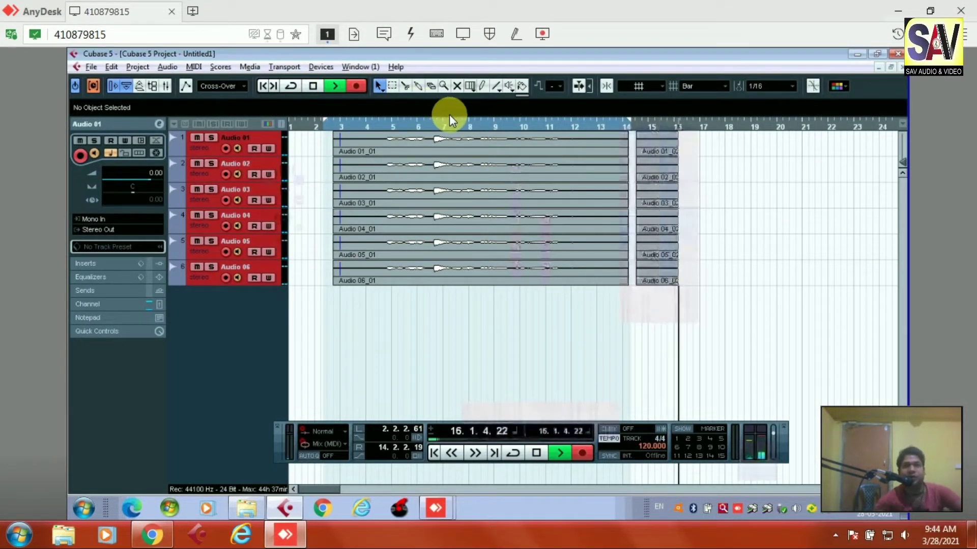
pyautogui.press('space')
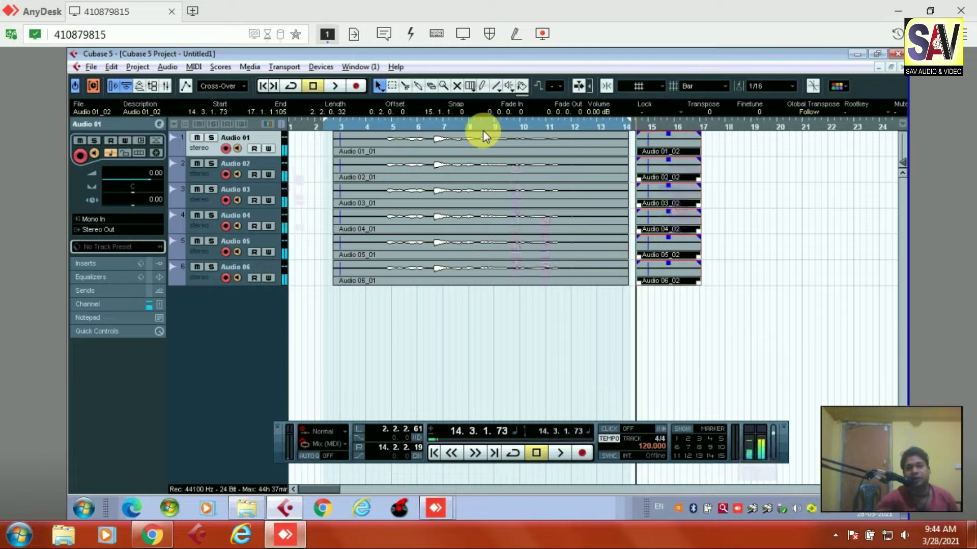
pyautogui.click(501, 209)
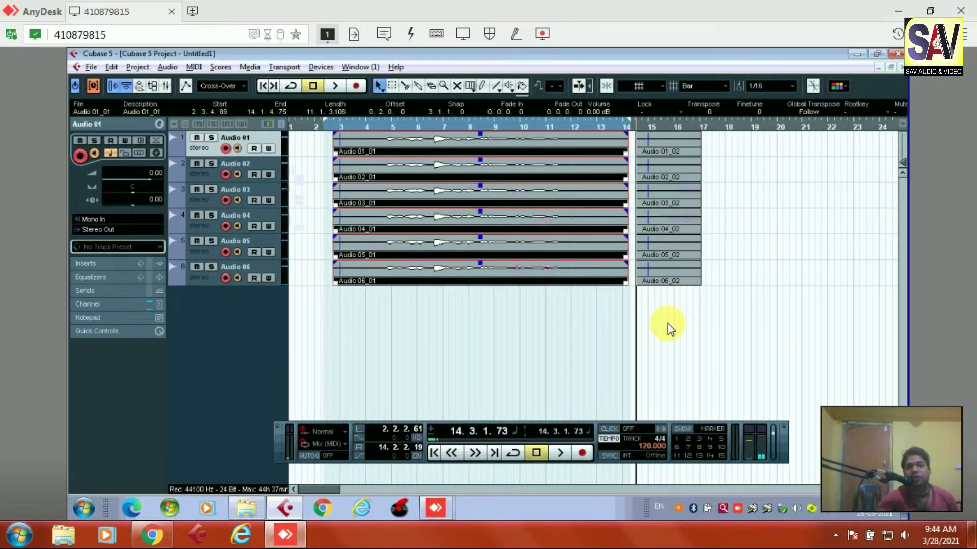
pyautogui.moveTo(706, 297); pyautogui.dragTo(650, 148)
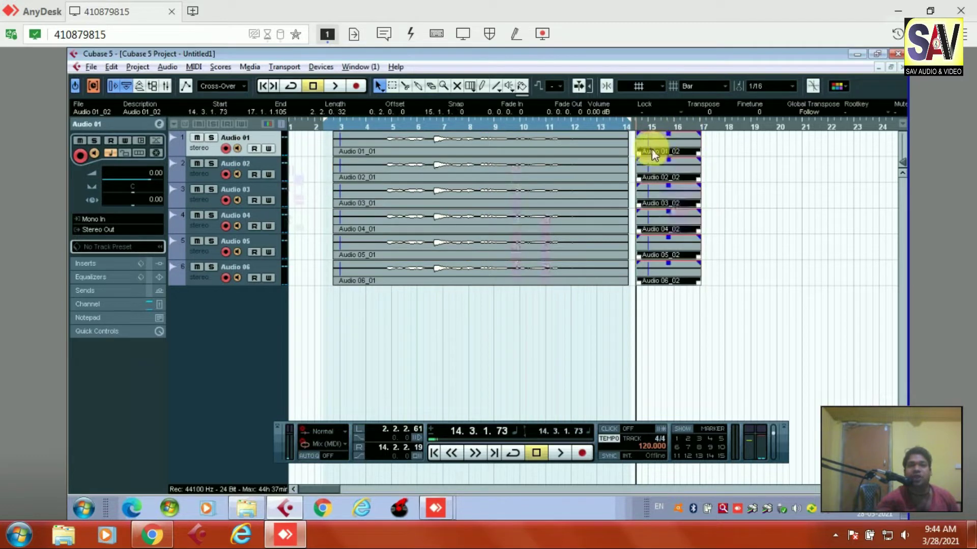
# Record a very short third take on all six tracks starting at 17.2.4.10.
pyautogui.click(711, 123)
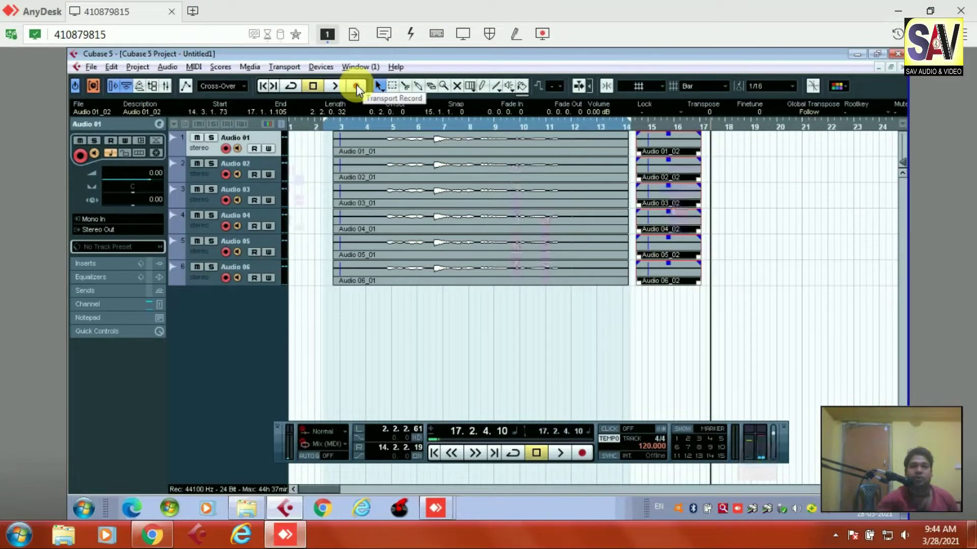
pyautogui.click(356, 84)
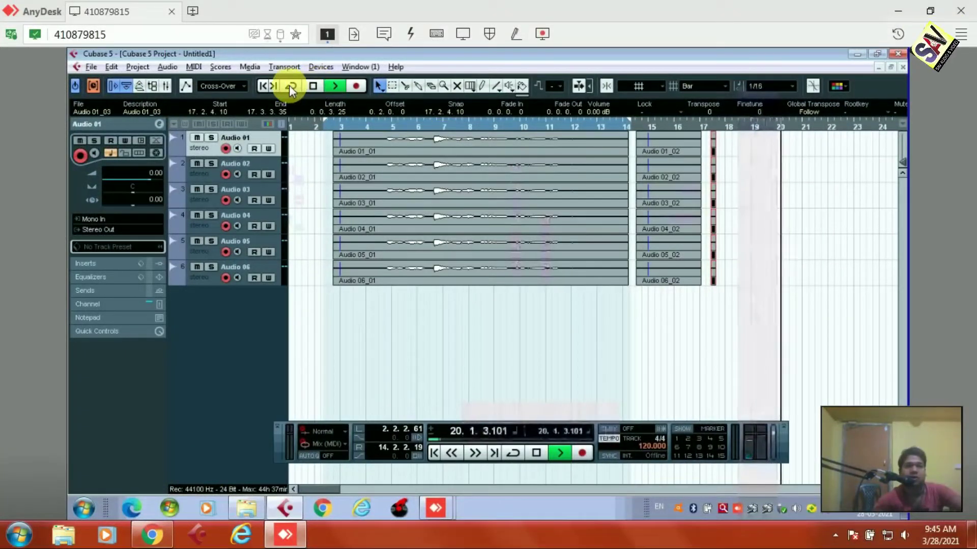
pyautogui.press('space')
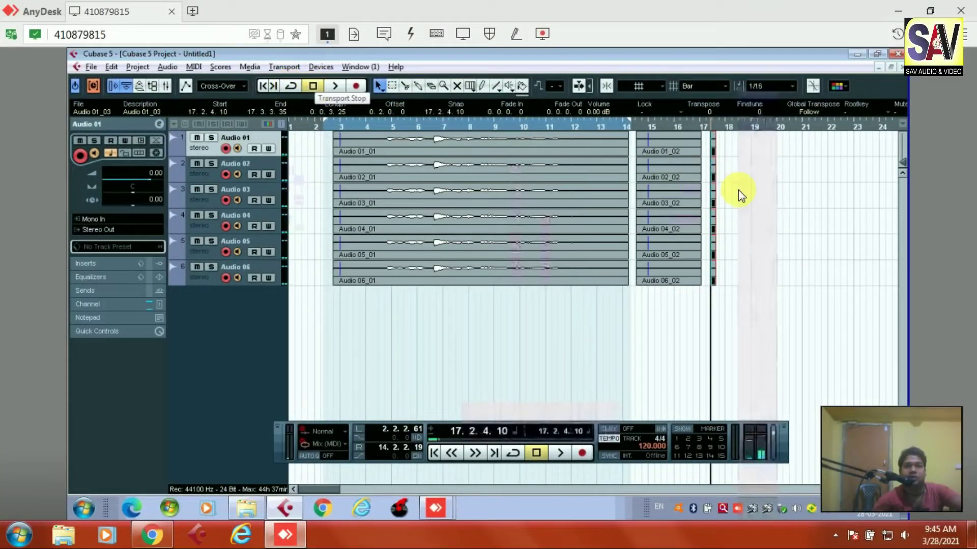
# Turn on cycle mode and record another take on all six tracks from 17.2.4.10 to about 19.4.
pyautogui.press('KP_Divide')
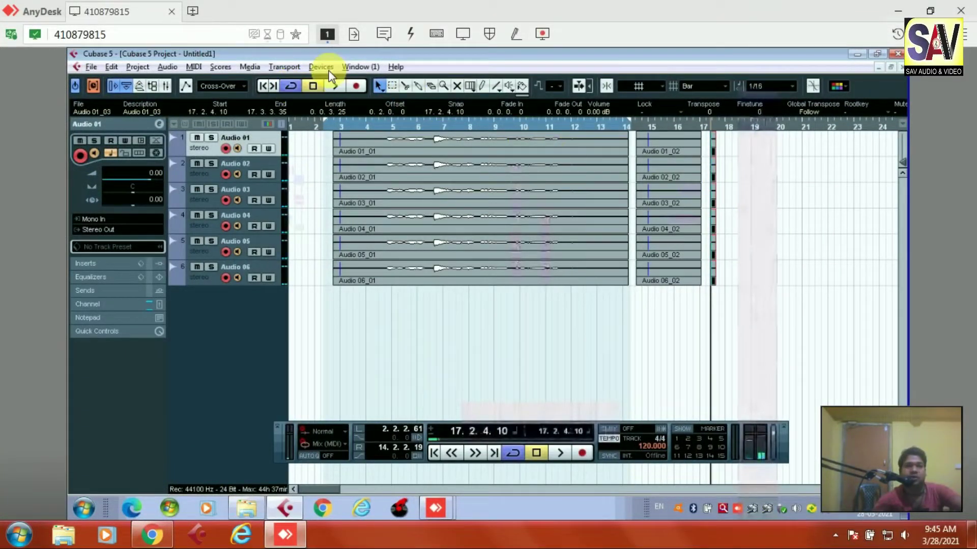
pyautogui.click(355, 81)
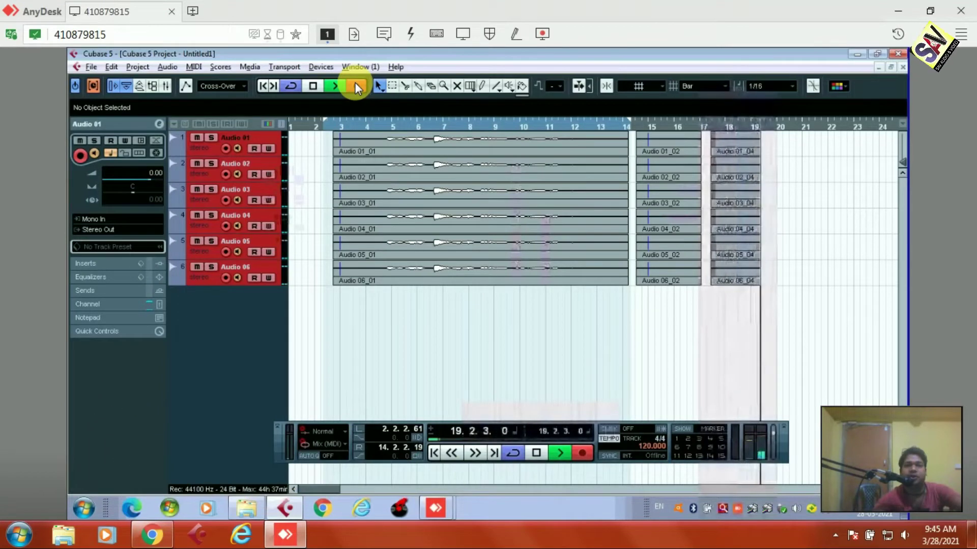
pyautogui.click(355, 82)
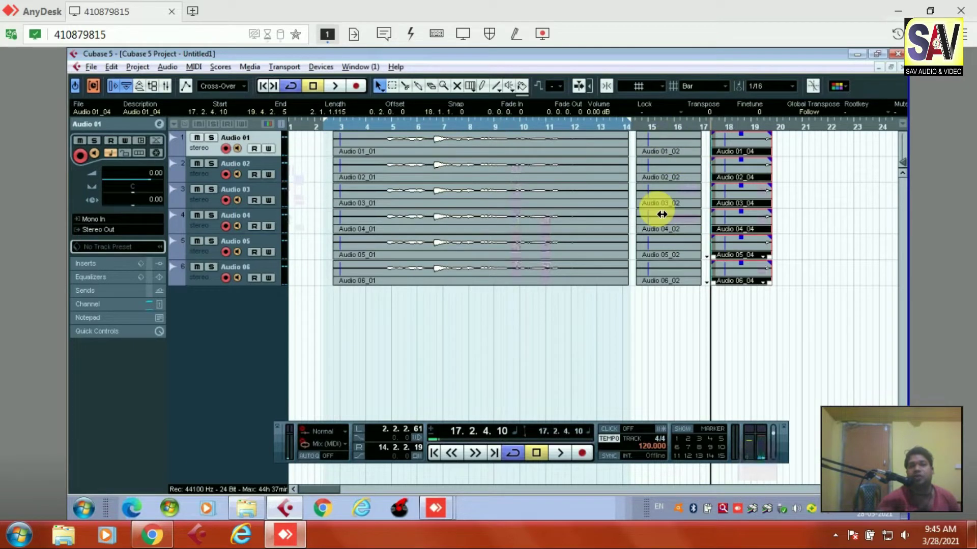
# Select the last take's events on all six tracks and copy them to about the middle of bar 20.
pyautogui.click(668, 305)
pyautogui.moveTo(662, 189); pyautogui.dragTo(667, 165)
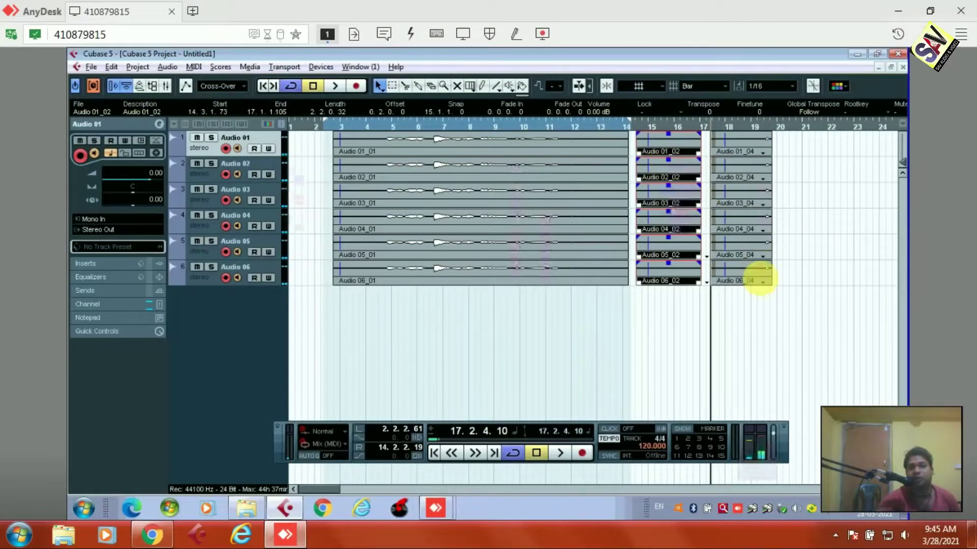
pyautogui.press('Right')
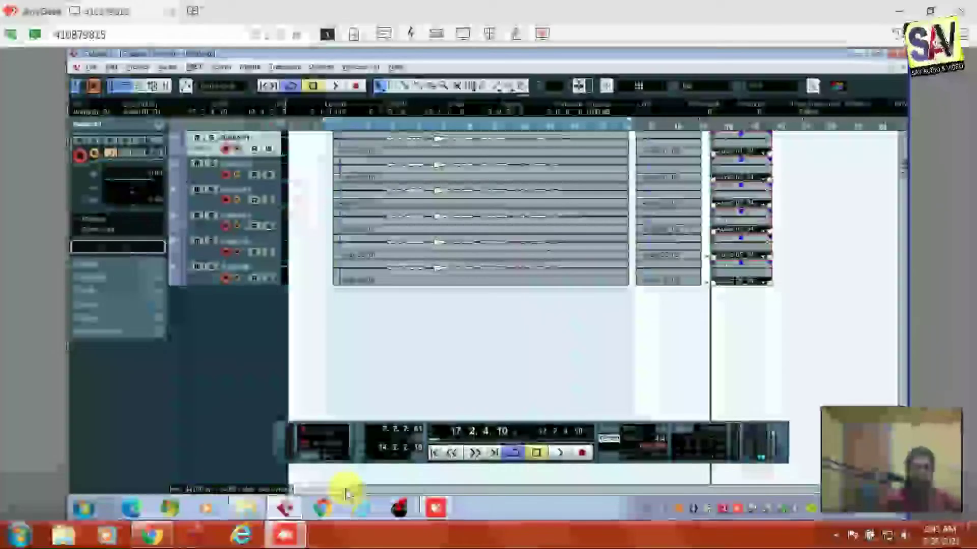
pyautogui.click(346, 490)
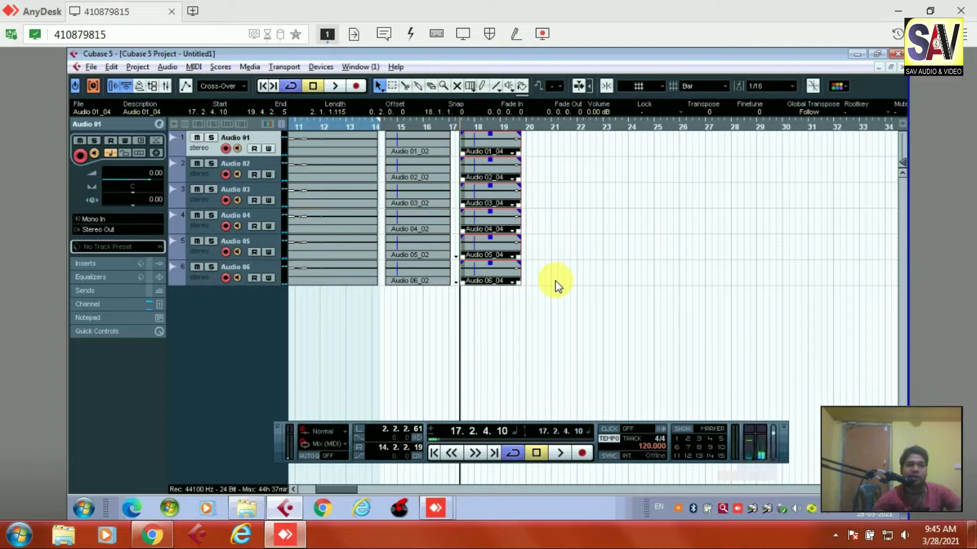
pyautogui.click(528, 231)
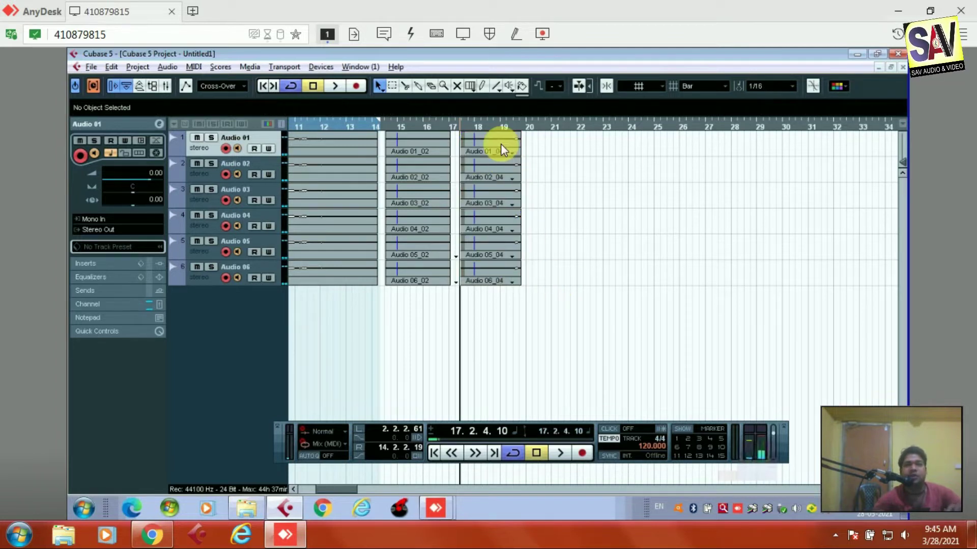
pyautogui.moveTo(562, 317); pyautogui.dragTo(553, 320)
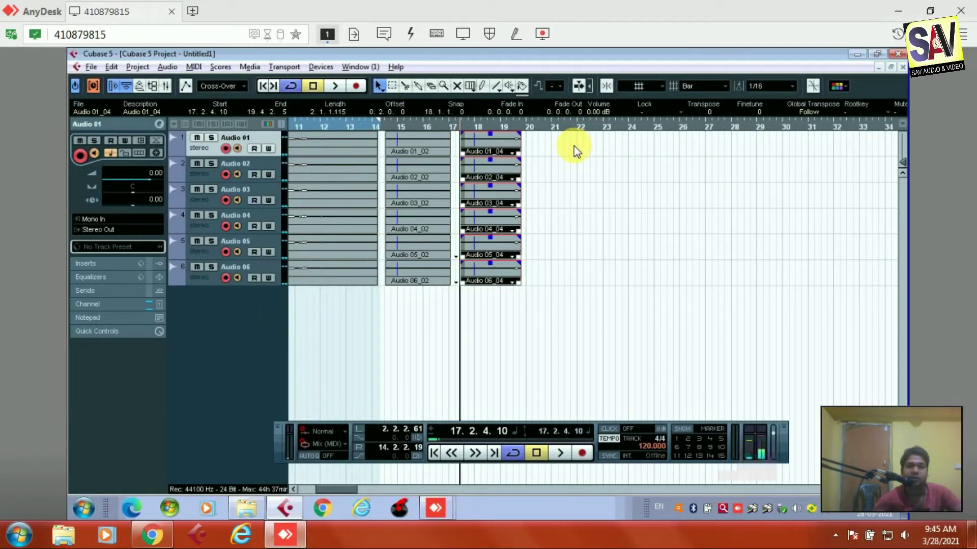
pyautogui.click(564, 143)
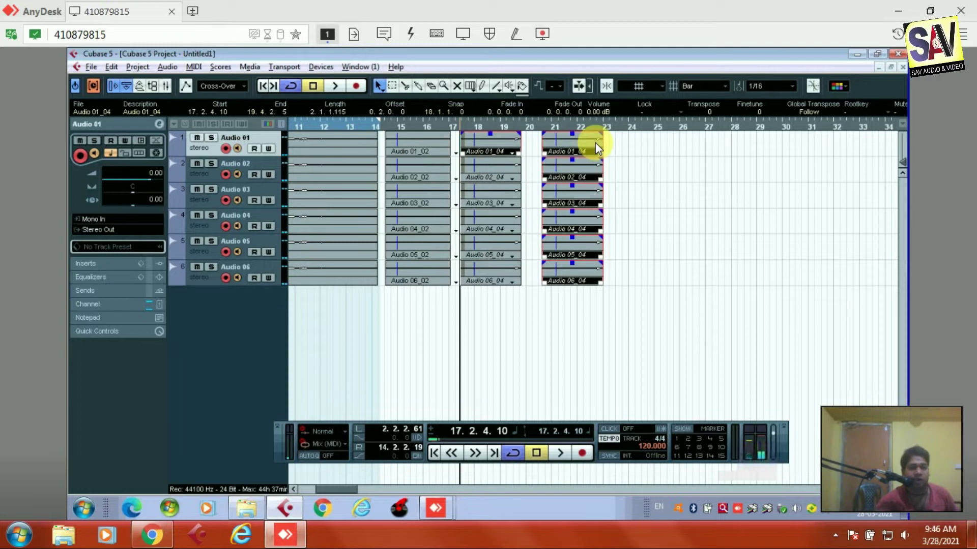
# Copy the selected events on all six tracks to about the middle of bar 23 and undo the stray move of the Audio 01 event.
pyautogui.moveTo(581, 141); pyautogui.dragTo(651, 141)
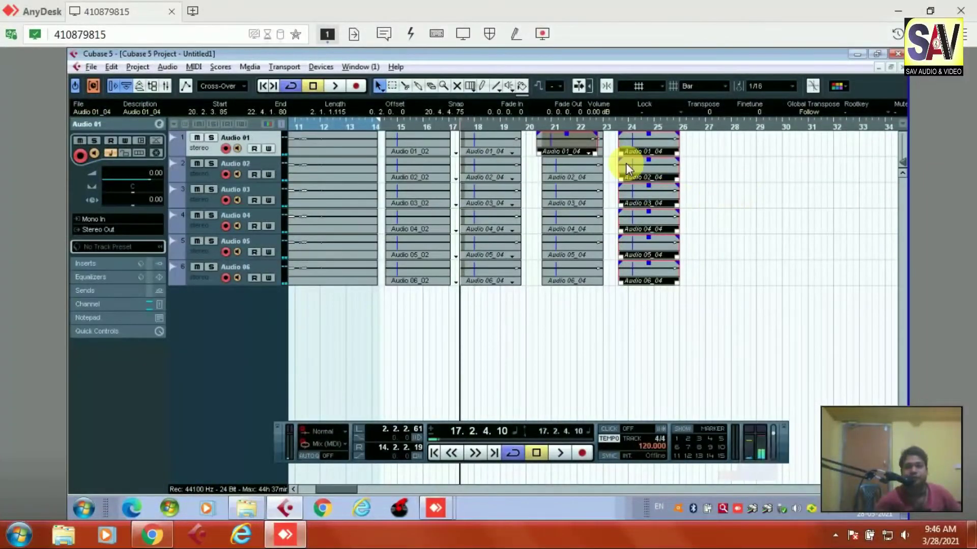
pyautogui.click(570, 144)
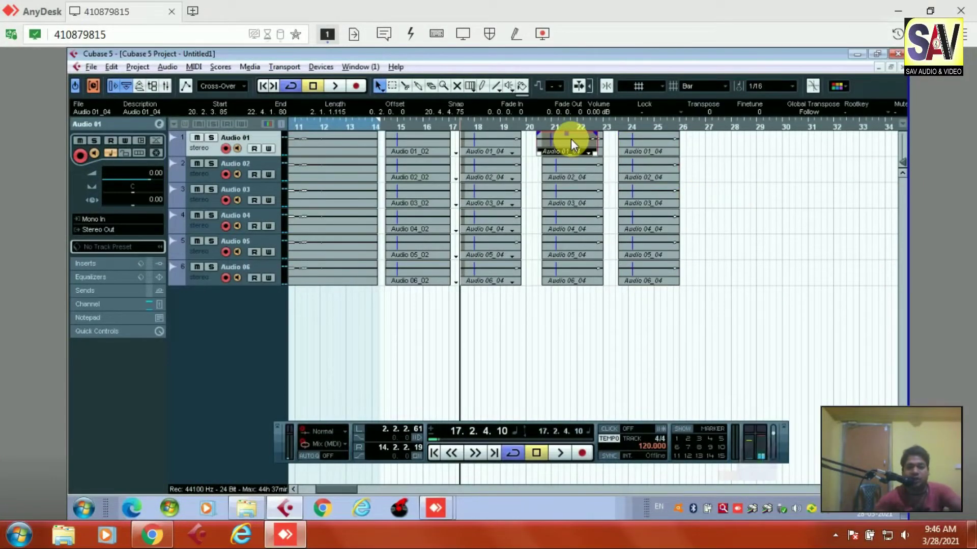
pyautogui.hotkey('ctrl', 'z')
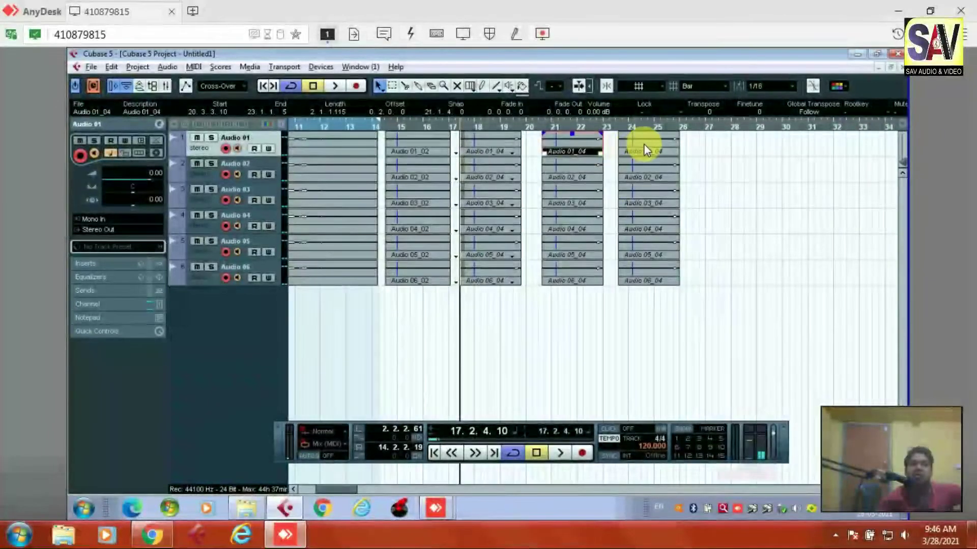
# Select both groups of copied events on all six tracks, from bar 20 to bar 26, and duplicate them directly after the originals.
pyautogui.click(721, 317)
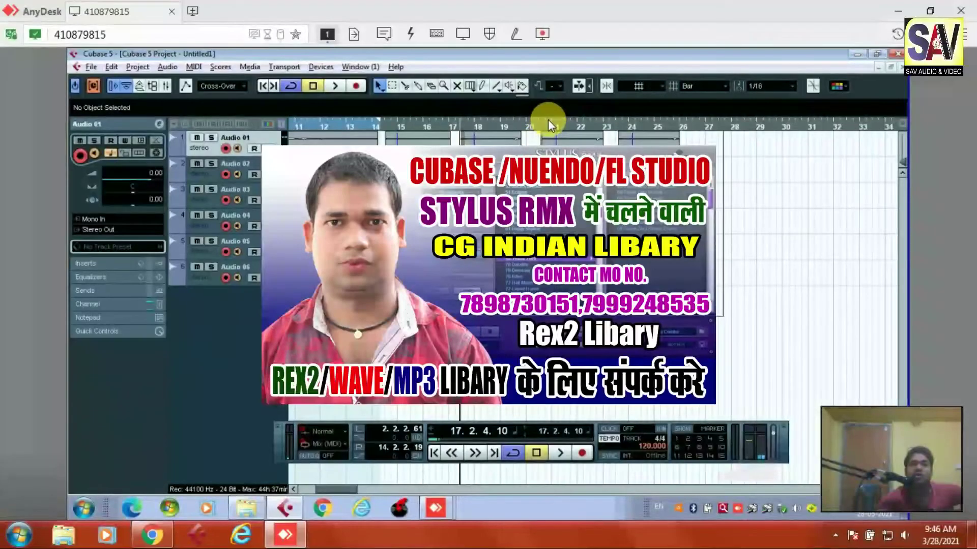
pyautogui.moveTo(722, 317); pyautogui.dragTo(548, 120)
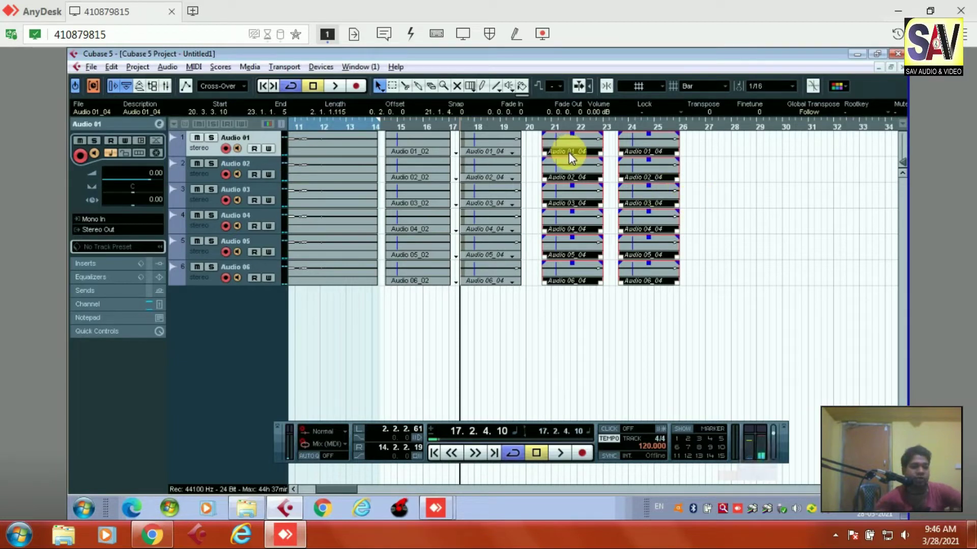
pyautogui.moveTo(575, 147); pyautogui.dragTo(582, 157)
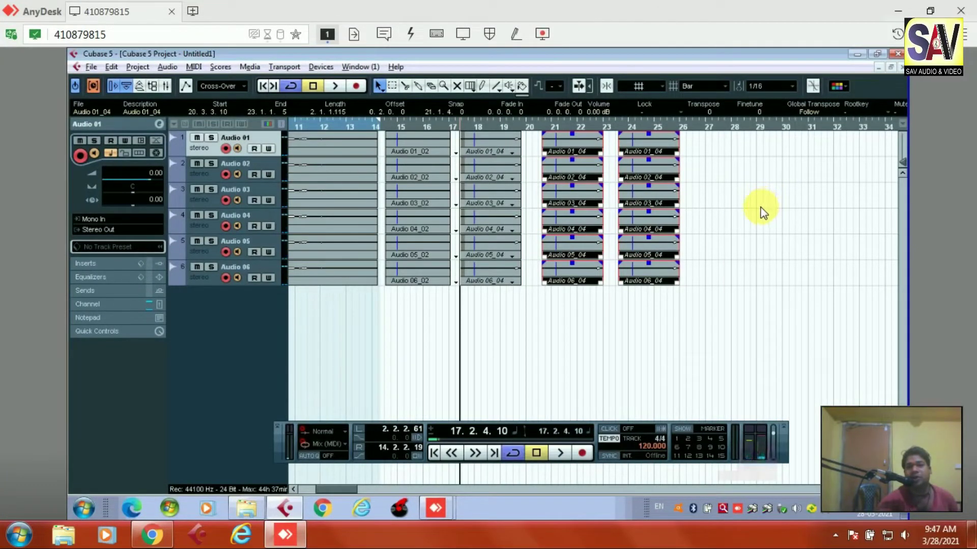
pyautogui.click(761, 259)
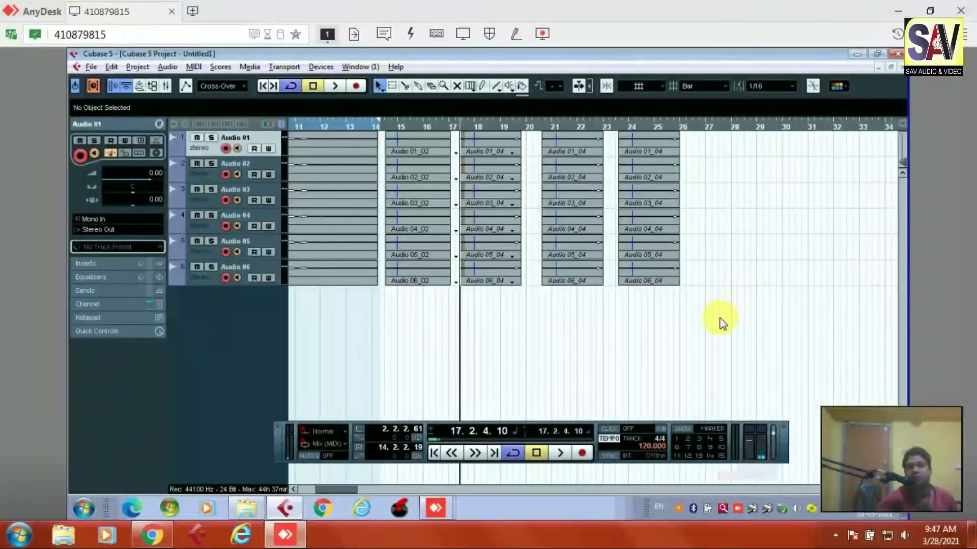
pyautogui.moveTo(715, 316); pyautogui.dragTo(576, 136)
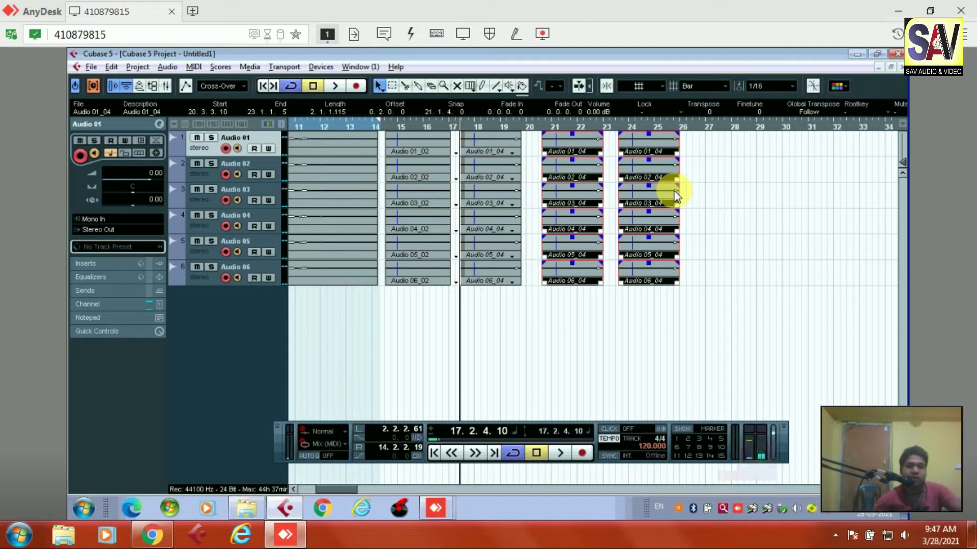
pyautogui.hotkey('ctrl', 'd')
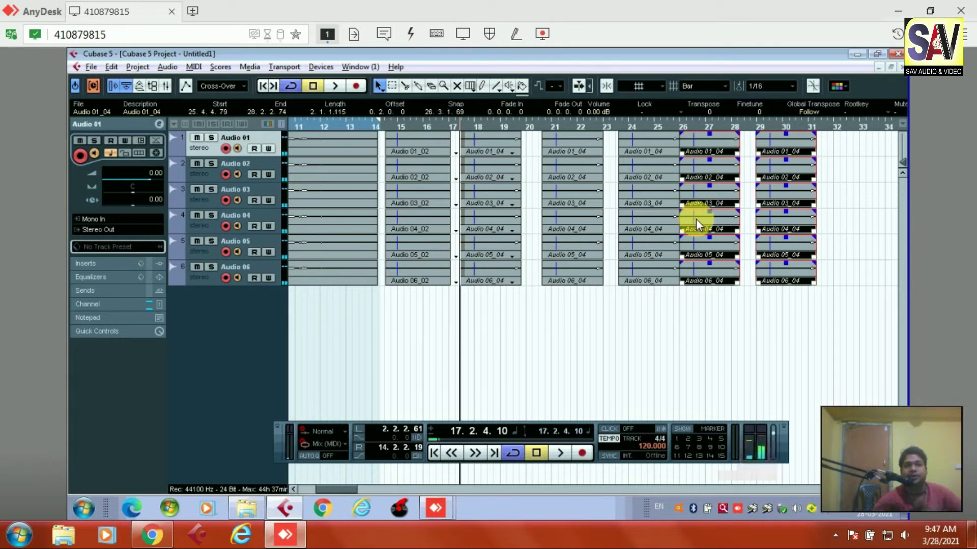
# Try to move the duplicated events slightly later on all six tracks, undo the move, and select all four groups of copies.
pyautogui.moveTo(712, 143)
pyautogui.mouseDown()
pyautogui.moveTo(734, 148)
pyautogui.moveTo(719, 148)
pyautogui.mouseUp()
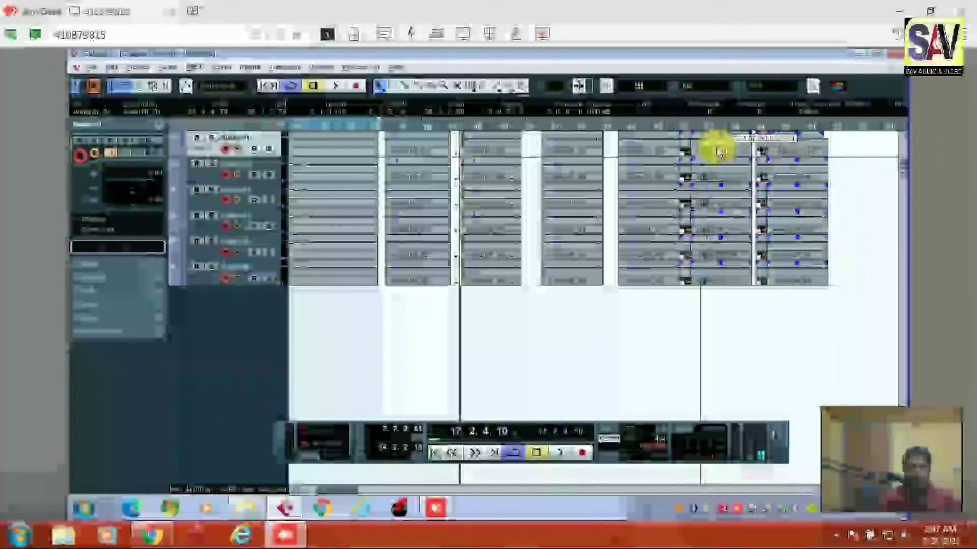
pyautogui.hotkey('ctrl', 'z')
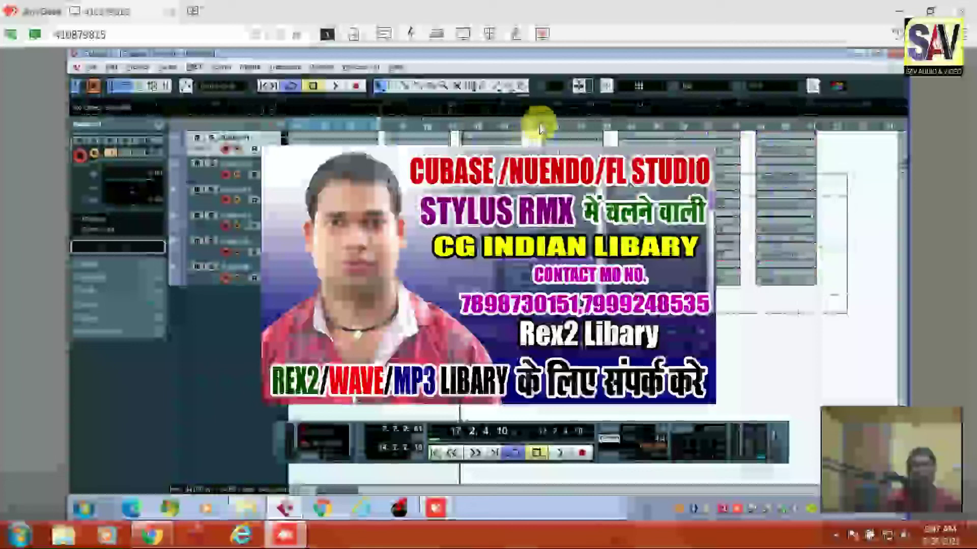
pyautogui.moveTo(540, 129); pyautogui.dragTo(547, 151)
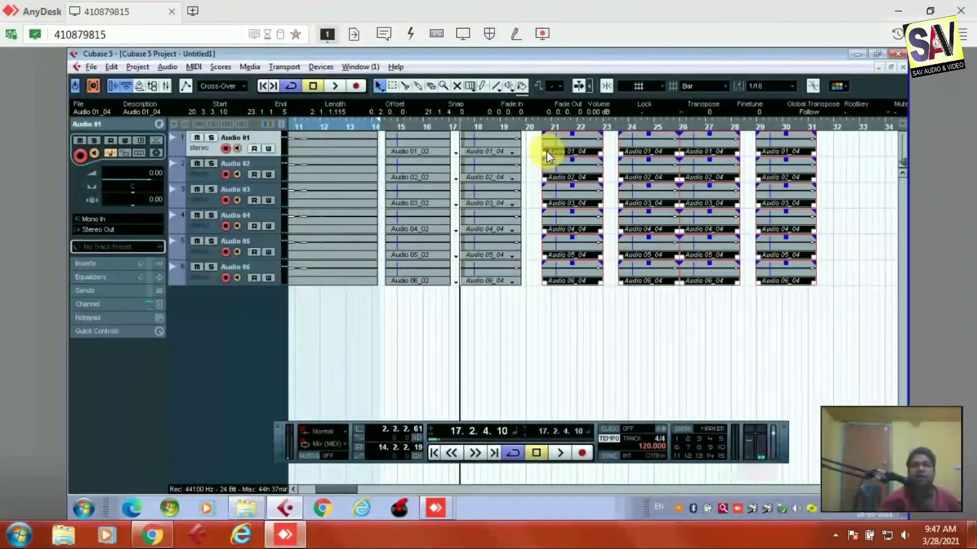
# Select the take starting at 17.2.4.10 on all six tracks, try to place it at about bar 30, and undo this.
pyautogui.click(417, 143)
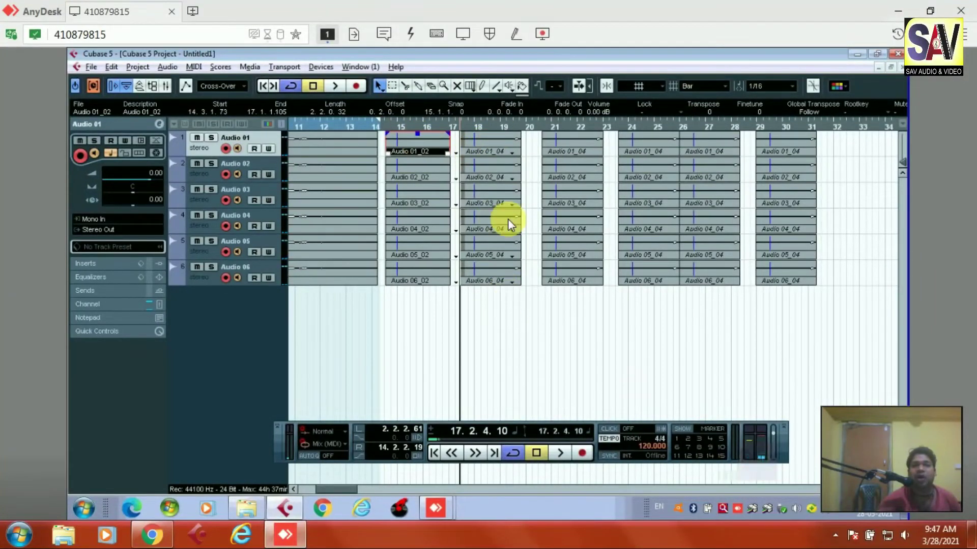
pyautogui.moveTo(506, 322); pyautogui.dragTo(497, 125)
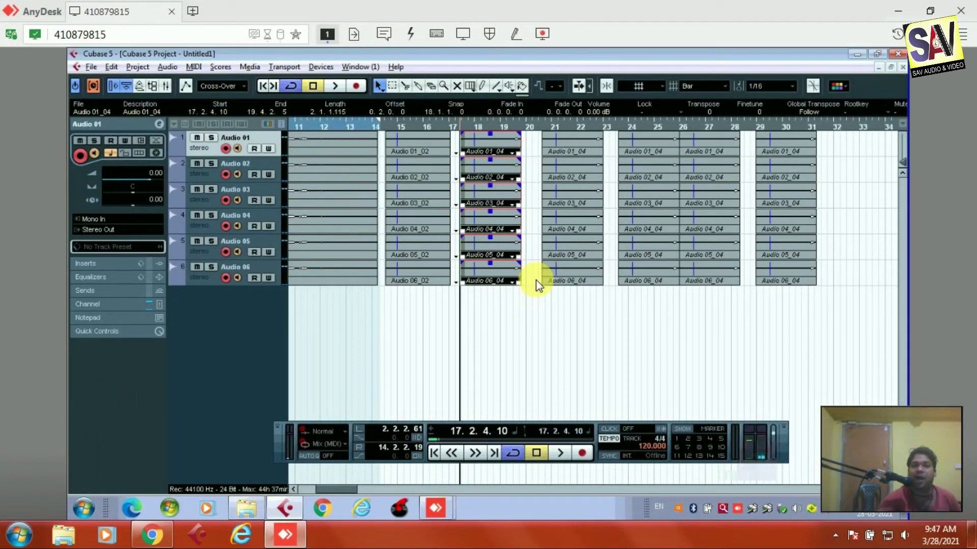
pyautogui.click(537, 328)
pyautogui.moveTo(524, 319); pyautogui.dragTo(492, 151)
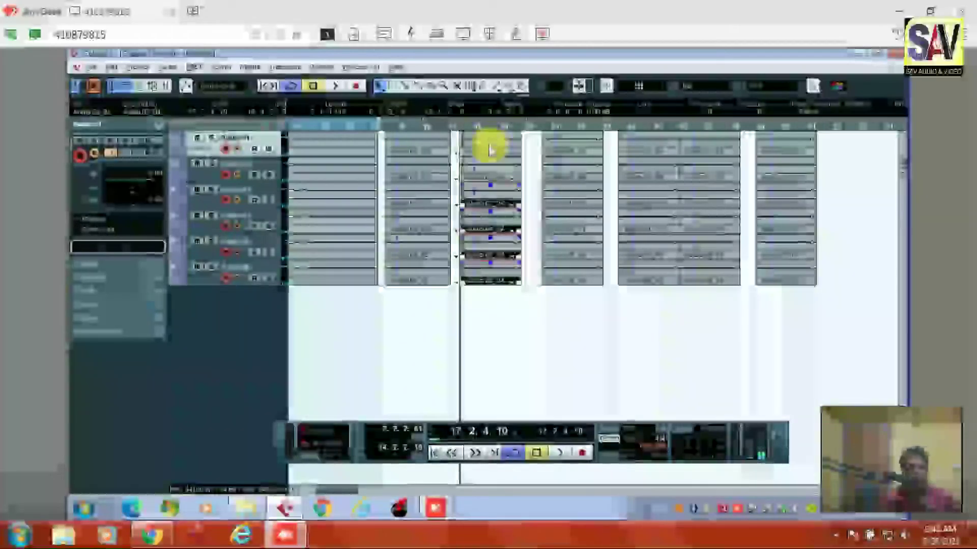
pyautogui.click(519, 309)
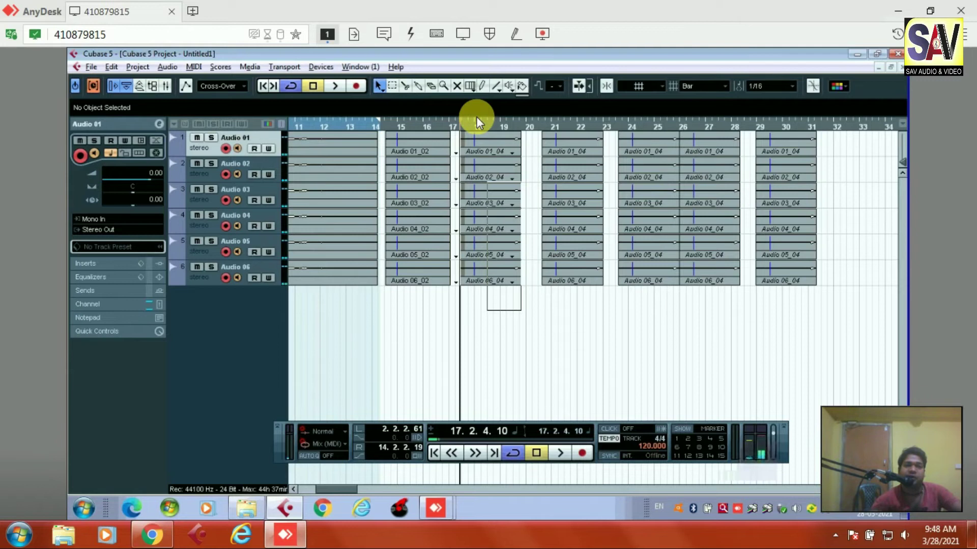
pyautogui.moveTo(519, 310); pyautogui.dragTo(476, 117)
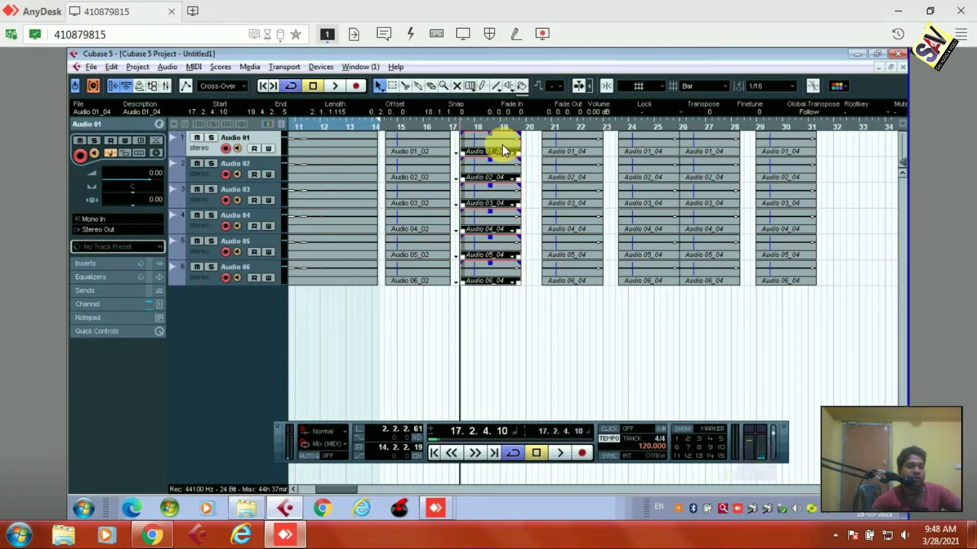
pyautogui.moveTo(498, 148); pyautogui.dragTo(823, 179)
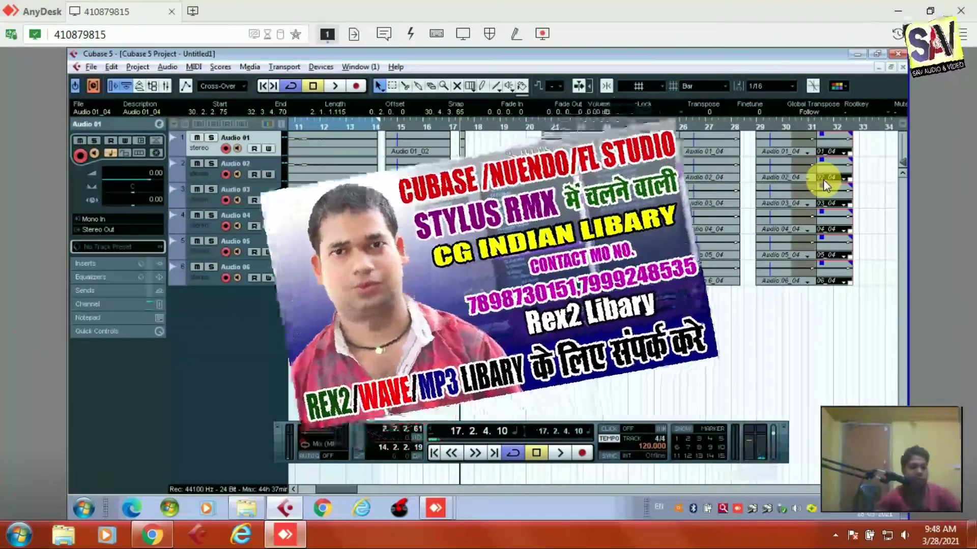
pyautogui.hotkey('ctrl', 'z')
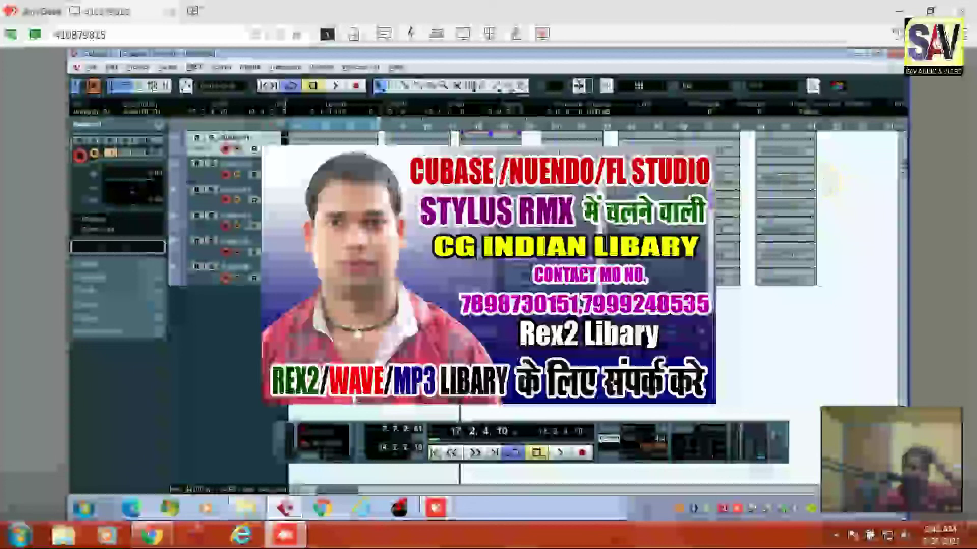
# Copy the events starting at 20.3.3.10 on all six tracks to 32.1.2.80.
pyautogui.moveTo(563, 149); pyautogui.dragTo(875, 141)
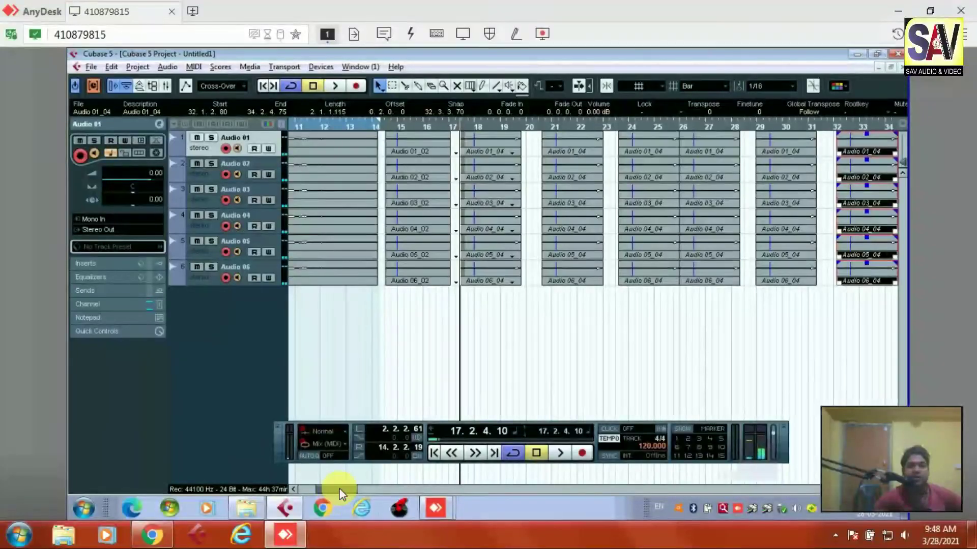
# Record another take on all six tracks from 35.1.2.44 to about the middle of bar 37.
pyautogui.hscroll(5, 377, 490)
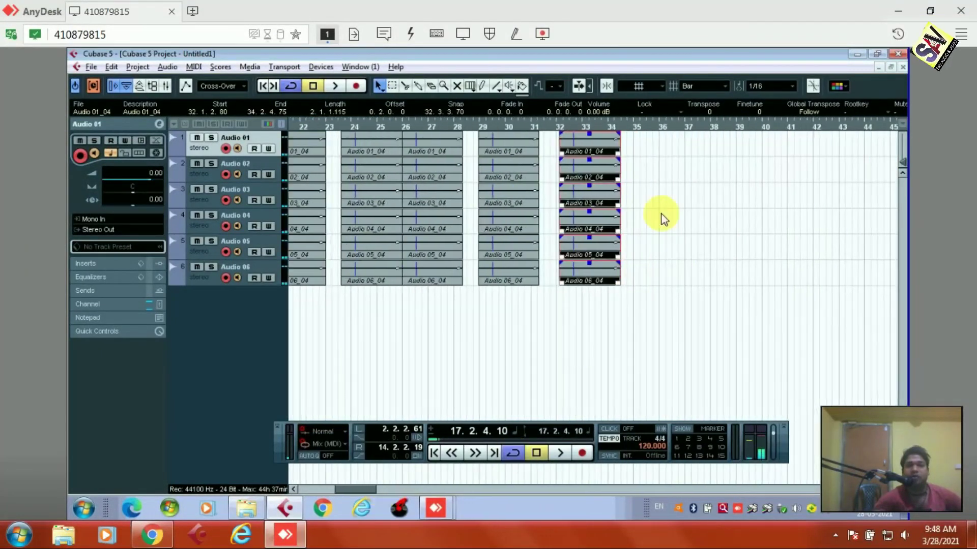
pyautogui.hscroll(3, 631, 128)
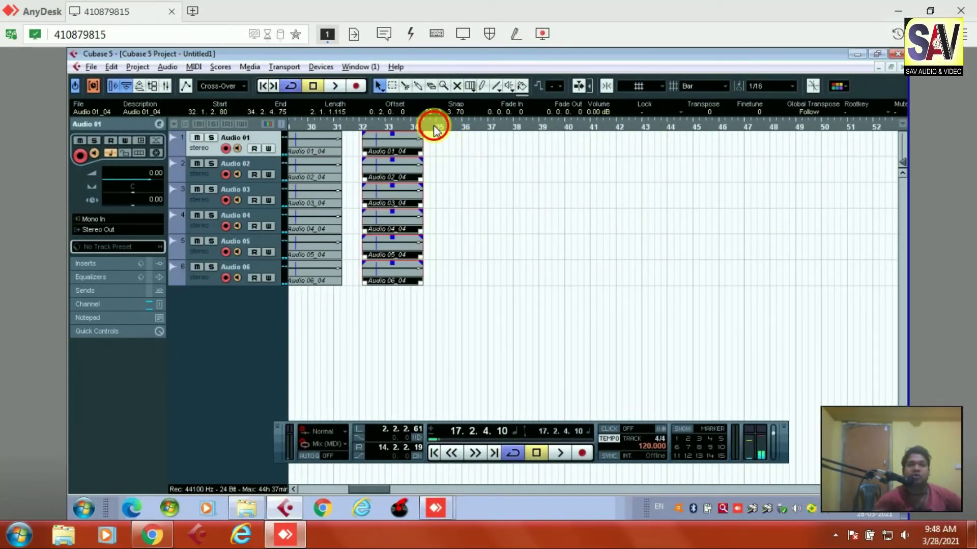
pyautogui.hscroll(3, 435, 126)
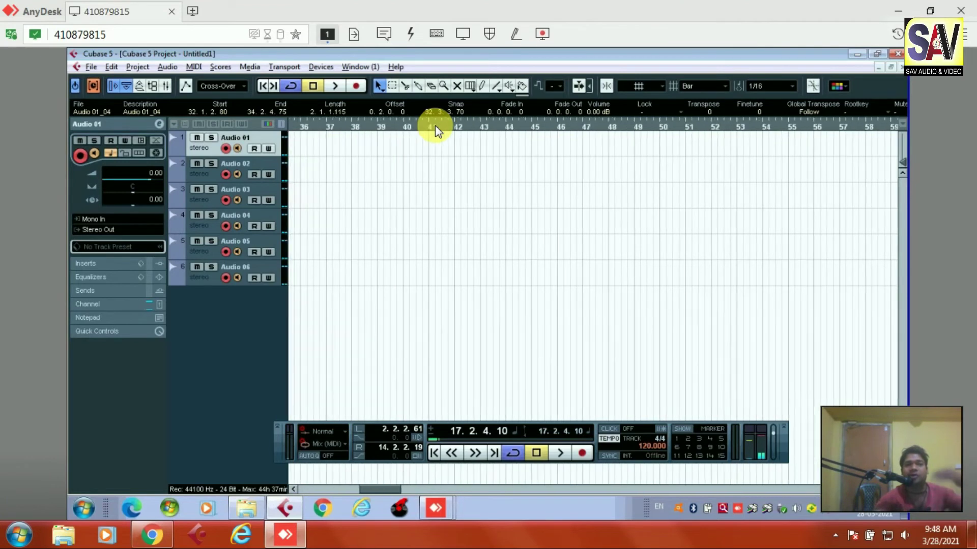
pyautogui.click(434, 126)
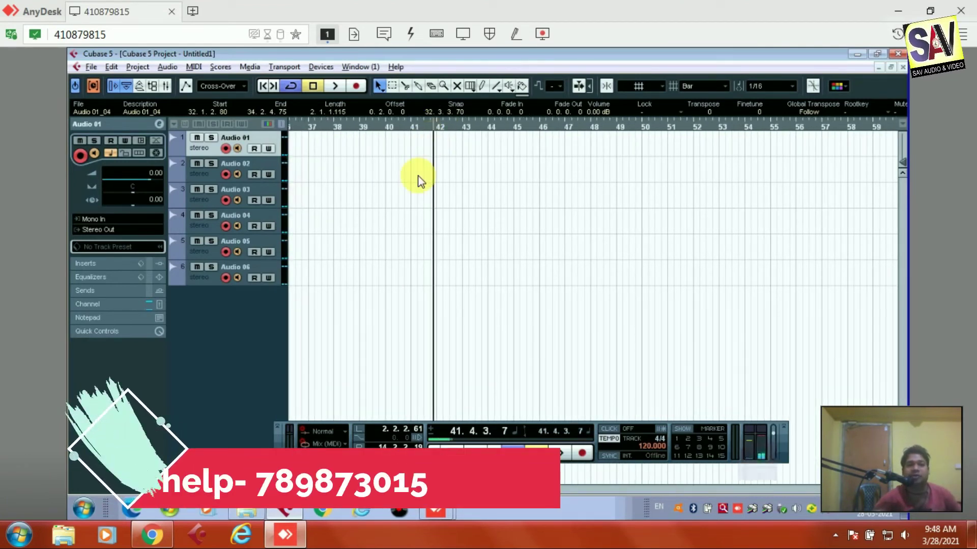
pyautogui.moveTo(387, 489); pyautogui.dragTo(368, 489)
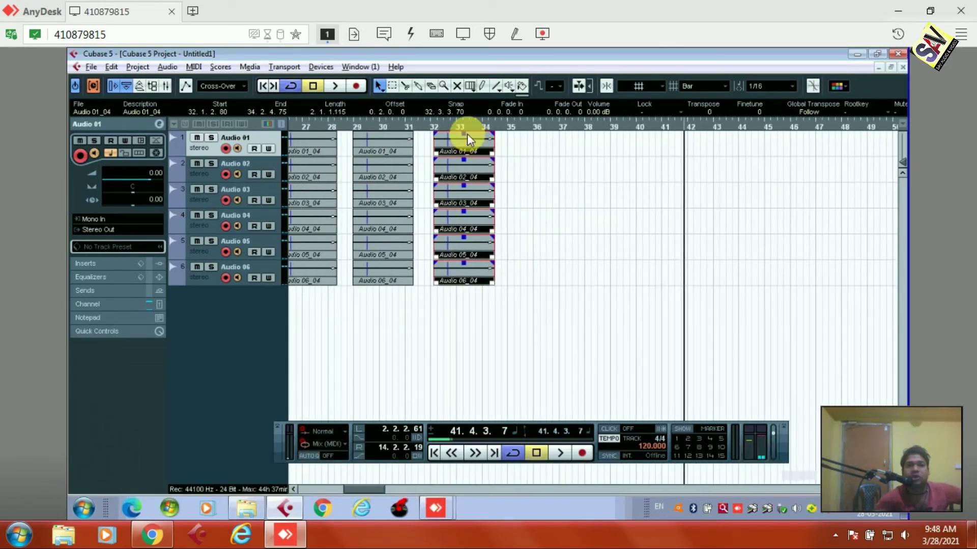
pyautogui.click(509, 126)
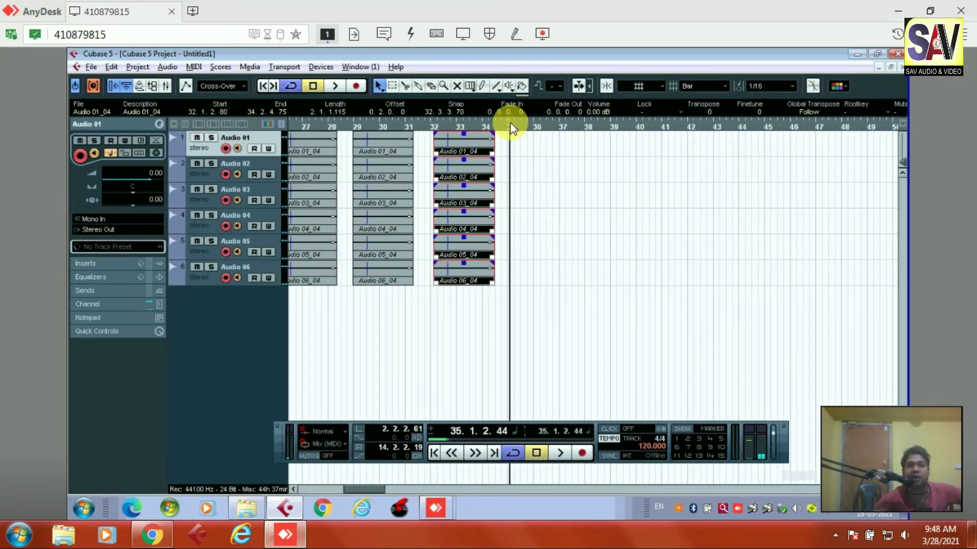
pyautogui.click(356, 86)
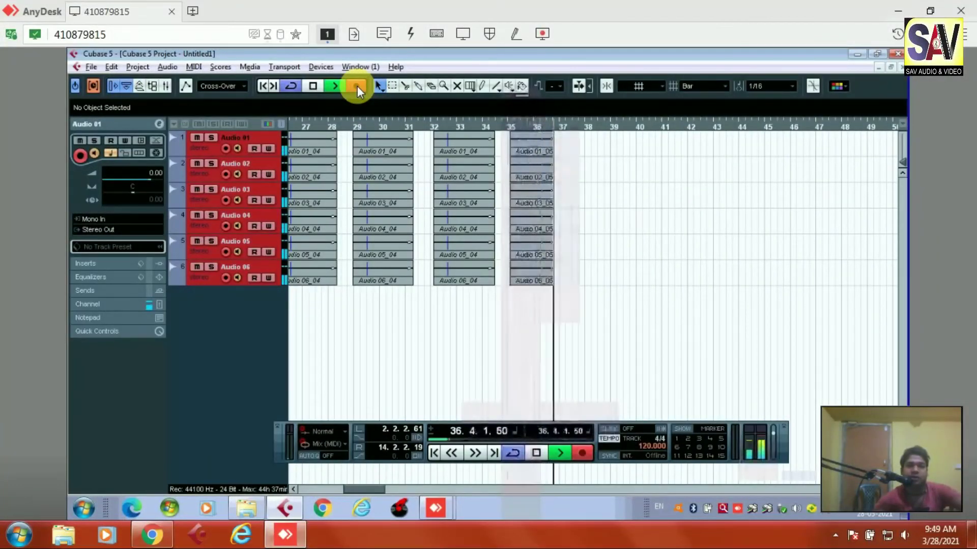
pyautogui.press('space')
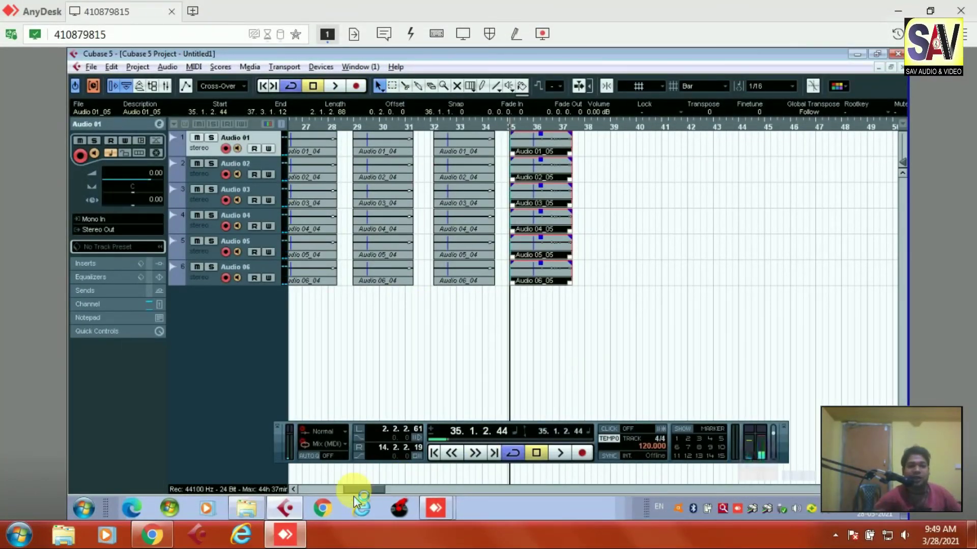
# Move the take starting at 17.2.4.10 on all six tracks to 17.1.1.103, directly after the second take.
pyautogui.hscroll(-5, 338, 500)
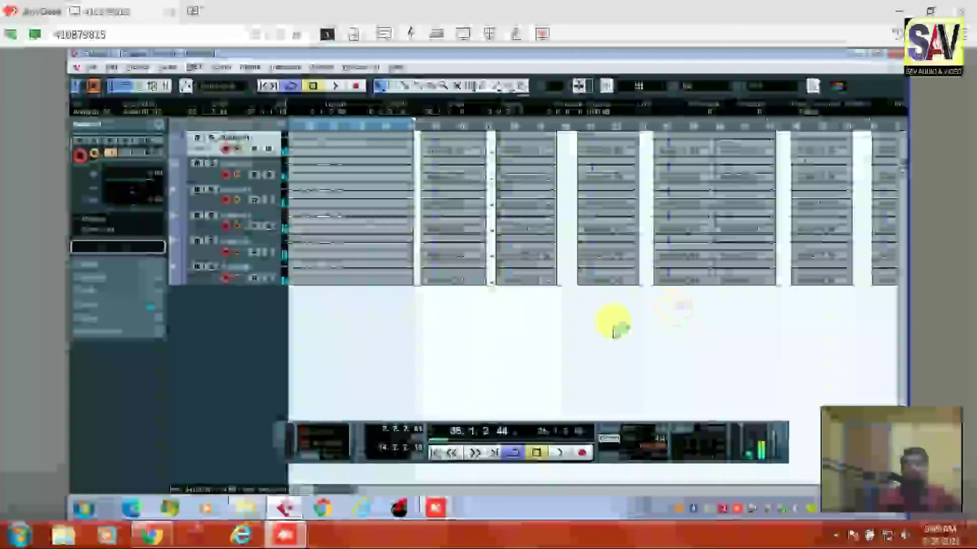
pyautogui.moveTo(563, 311); pyautogui.dragTo(510, 159)
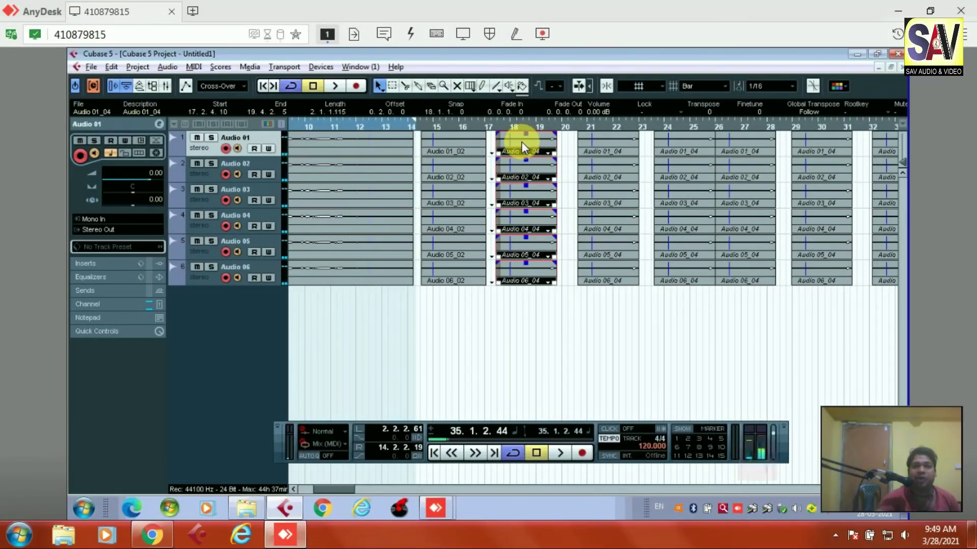
pyautogui.hotkey('ctrl', 'z')
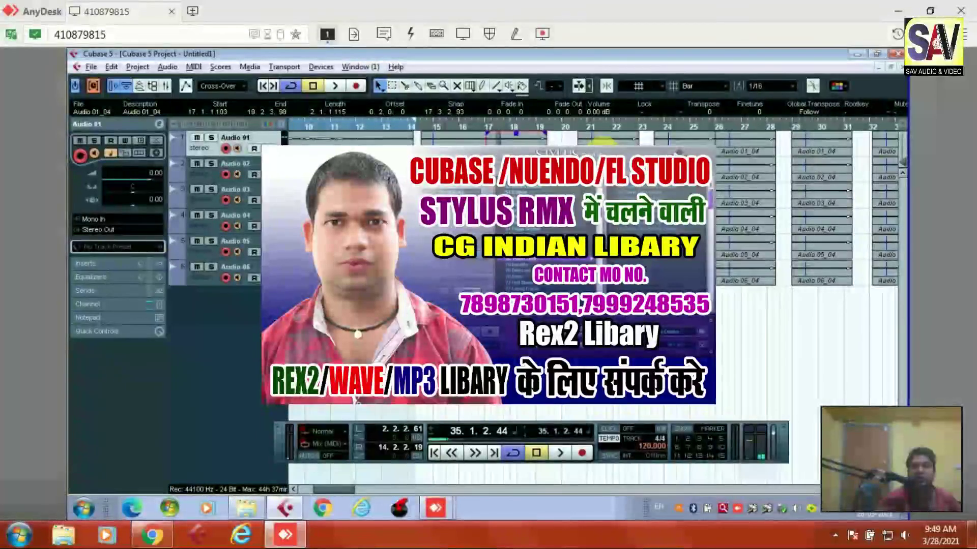
# Select the copied events starting at 20.3.3.10 on all six tracks.
pyautogui.moveTo(607, 149); pyautogui.dragTo(639, 328)
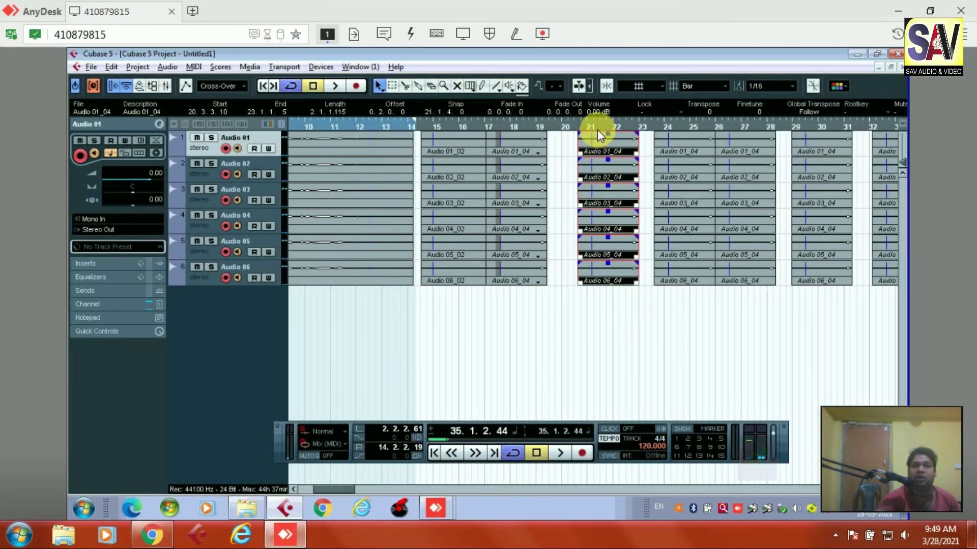